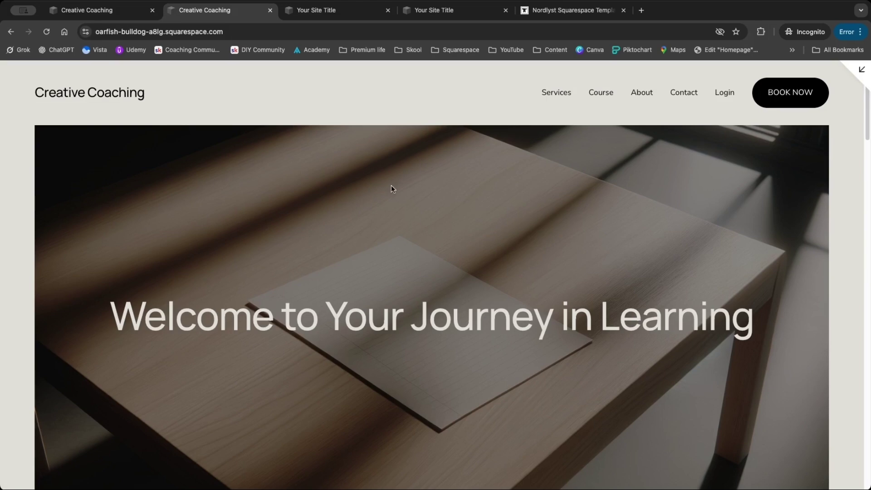
# Switch to the Italian cooking site, look through its home page, and open the site in the Squarespace editing dashboard
pyautogui.click(352, 7)
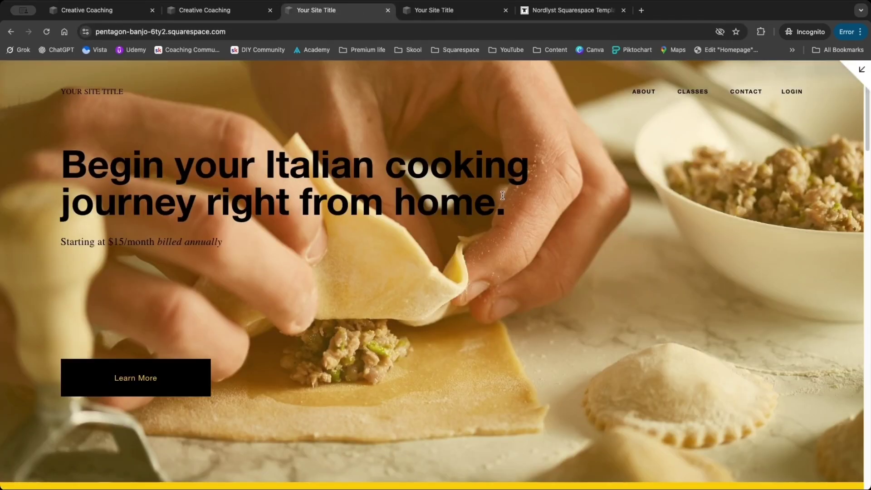
pyautogui.scroll(-20, 514, 246)
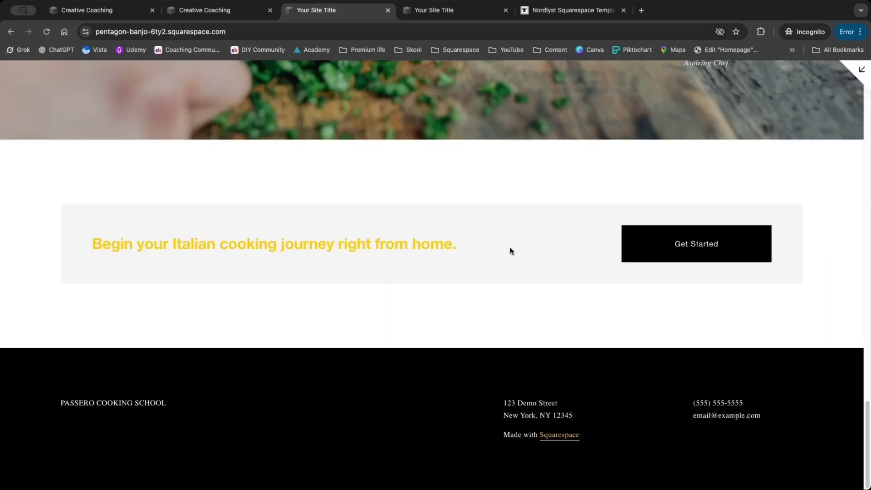
pyautogui.scroll(20, 511, 245)
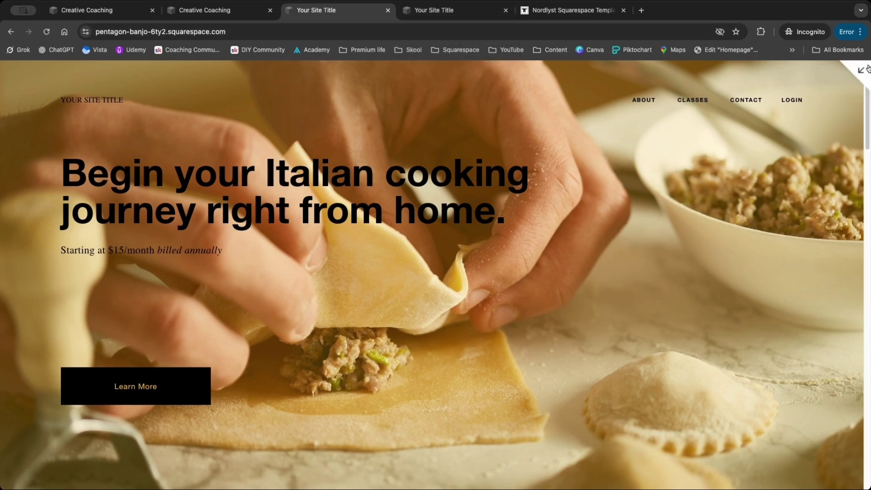
pyautogui.click(867, 70)
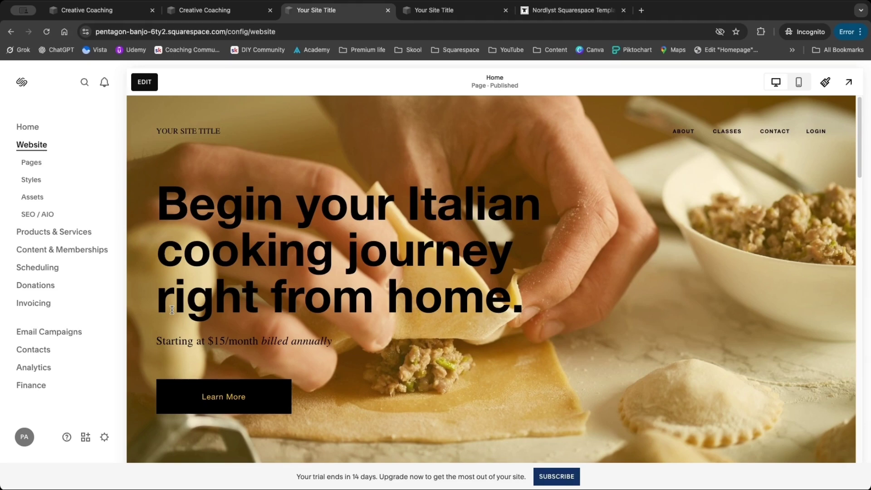
# Open the dashboard search and look up "pages"
pyautogui.press('/')
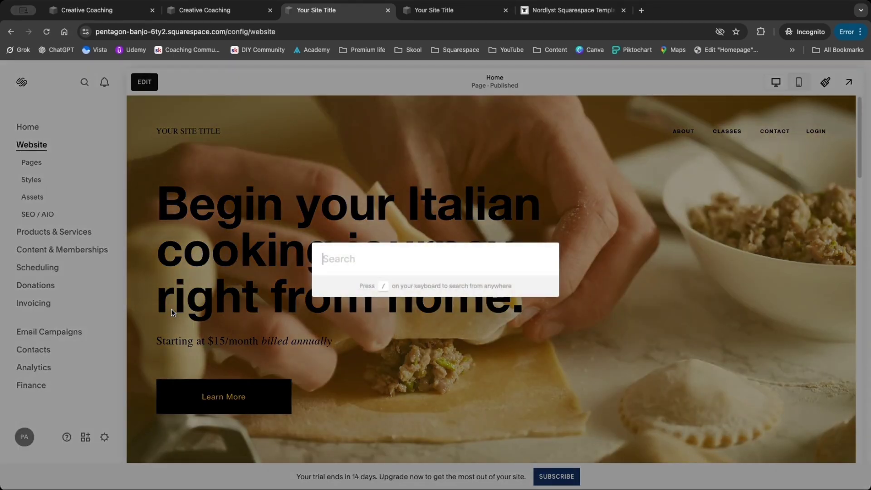
pyautogui.write('/')
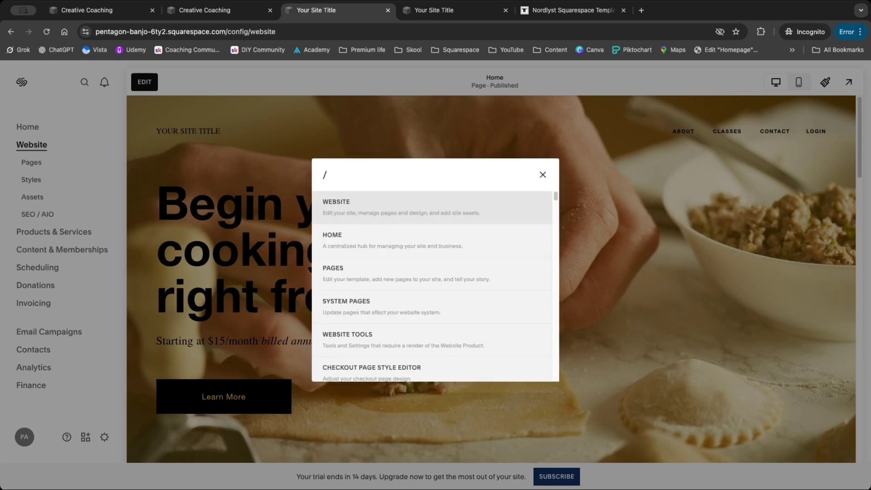
pyautogui.press('BackSpace')
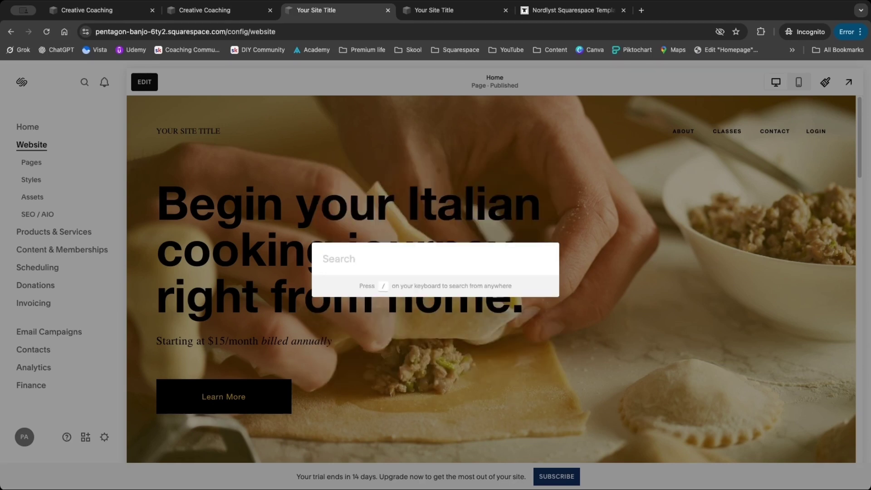
pyautogui.click(296, 437)
pyautogui.press('/')
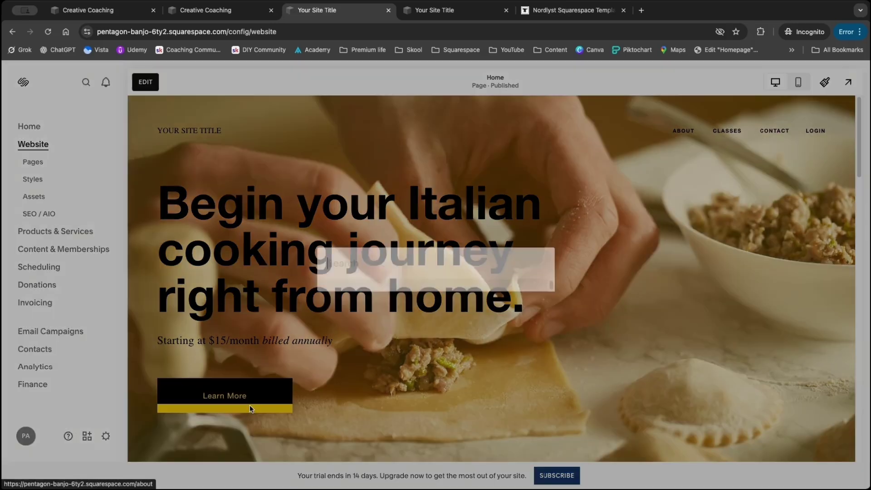
pyautogui.write('/')
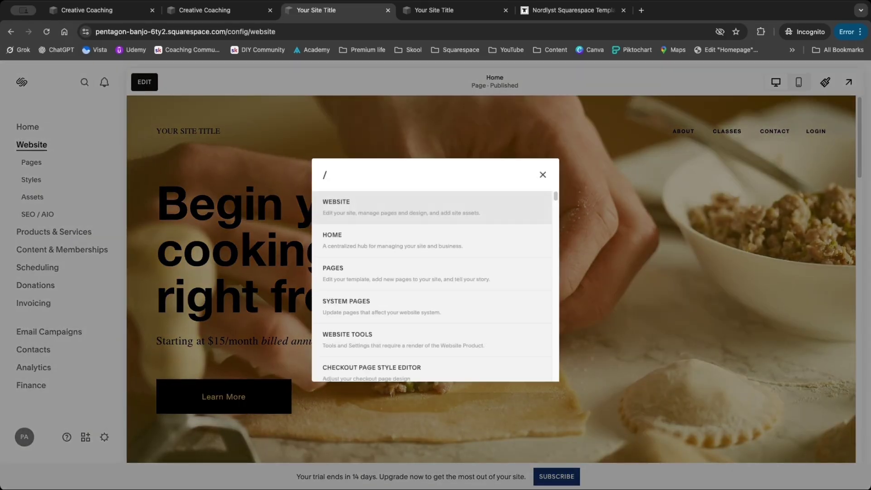
pyautogui.press('BackSpace')
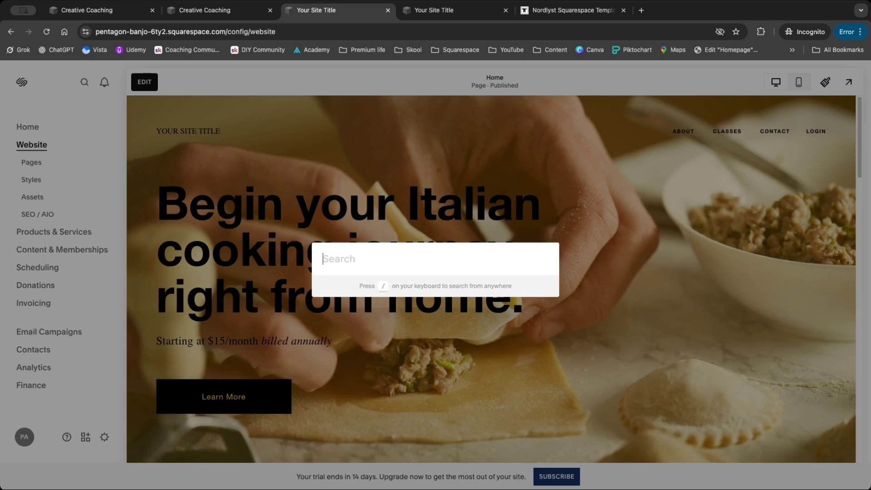
pyautogui.write('p')
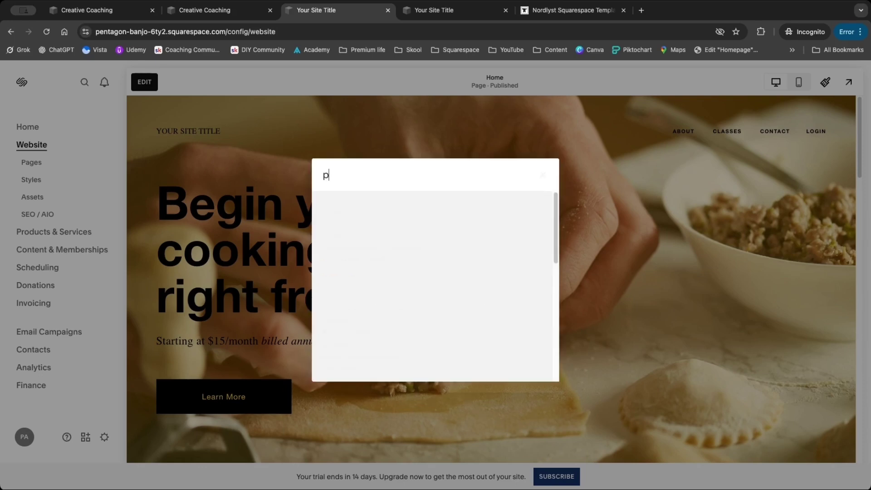
pyautogui.write('ages')
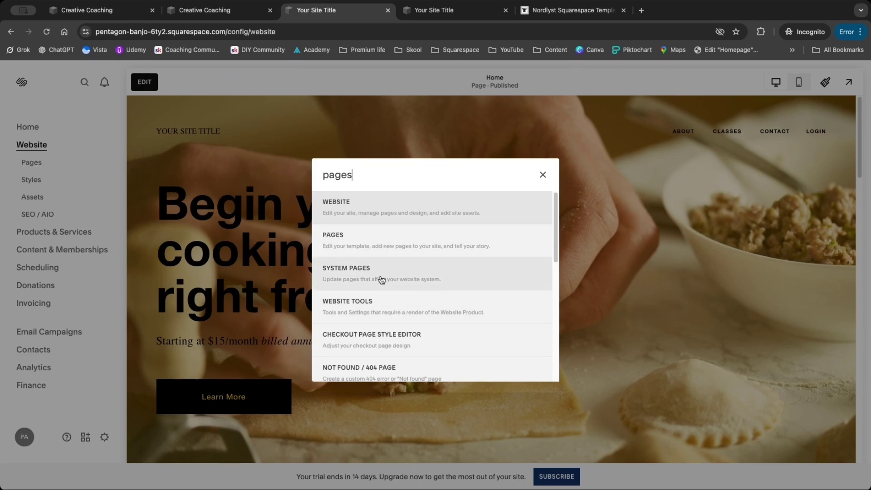
# Replace the dashboard search term with "css", and clear it again
pyautogui.press('BackSpace')
pyautogui.press('BackSpace')
pyautogui.press('BackSpace')
pyautogui.press('BackSpace')
pyautogui.press('BackSpace')
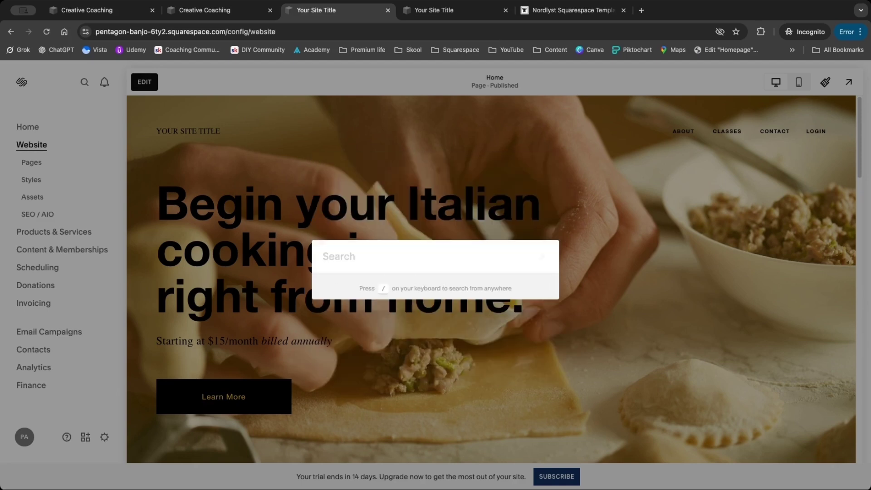
pyautogui.write('css')
pyautogui.press('BackSpace')
pyautogui.press('BackSpace')
pyautogui.press('BackSpace')
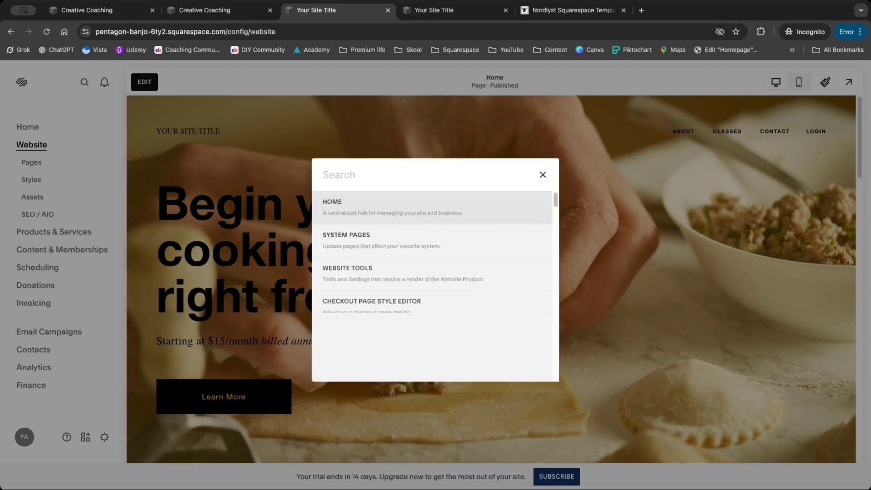
# Search the dashboard for "styles", and close the search
pyautogui.write('st')
pyautogui.write('ylee')
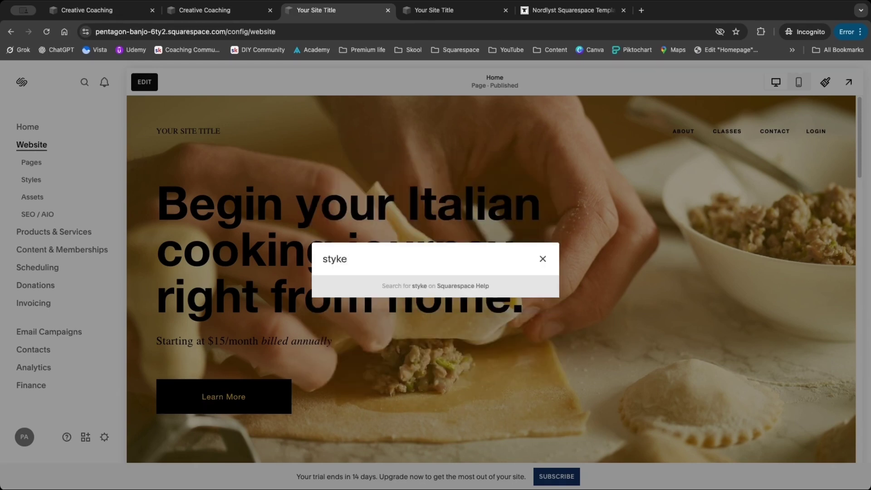
pyautogui.press('BackSpace')
pyautogui.press('BackSpace')
pyautogui.press('BackSpace')
pyautogui.write('les')
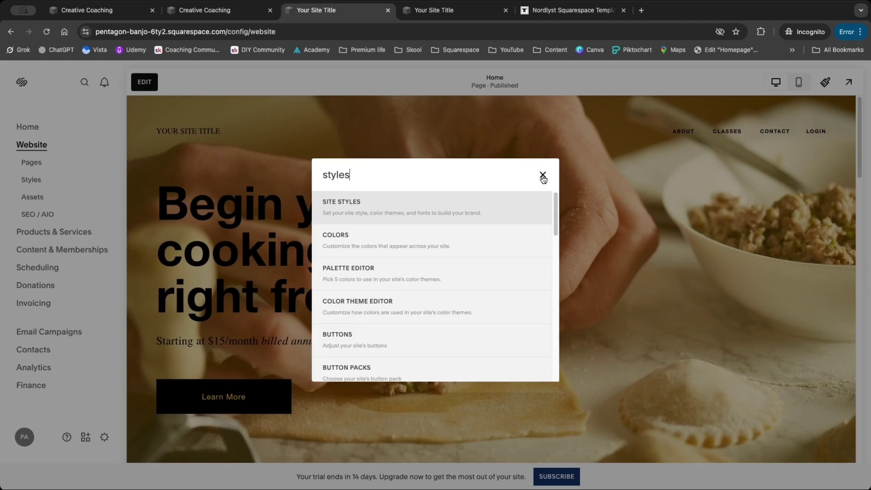
pyautogui.click(542, 176)
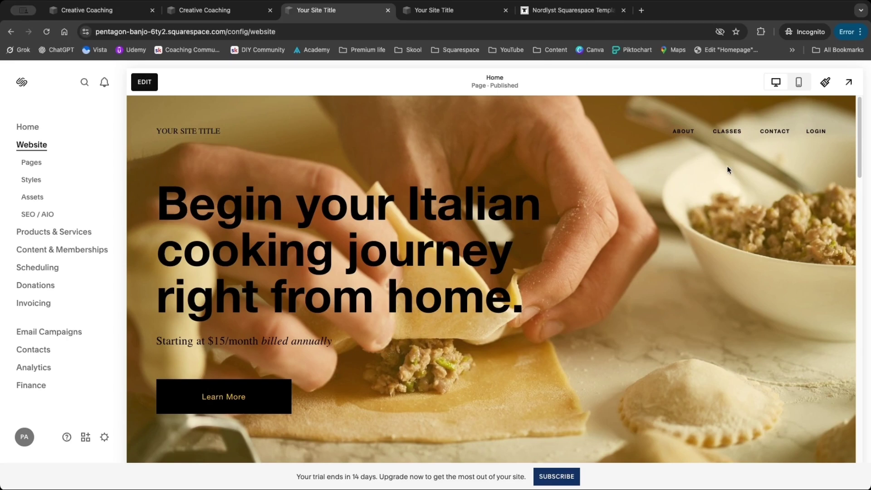
# Open the color palette editor in Site Styles and look through the preset palettes
pyautogui.click(826, 82)
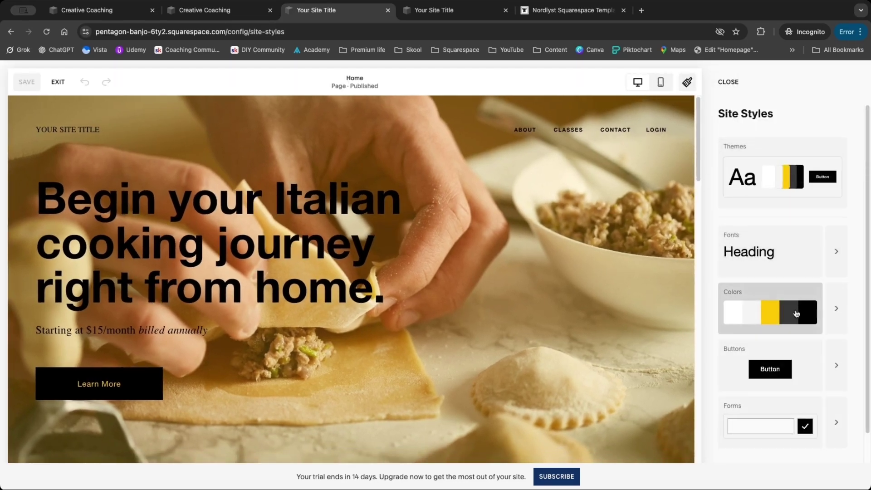
pyautogui.click(832, 313)
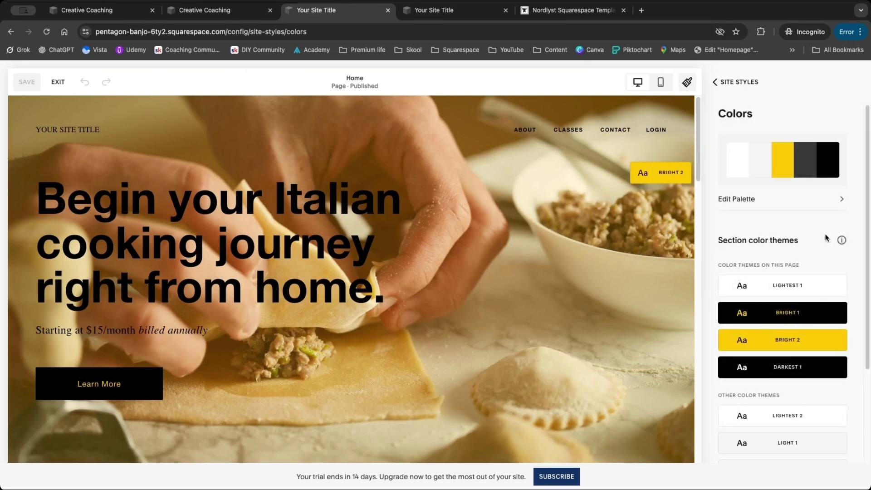
pyautogui.scroll(-3, 805, 358)
pyautogui.scroll(3, 810, 314)
pyautogui.click(798, 163)
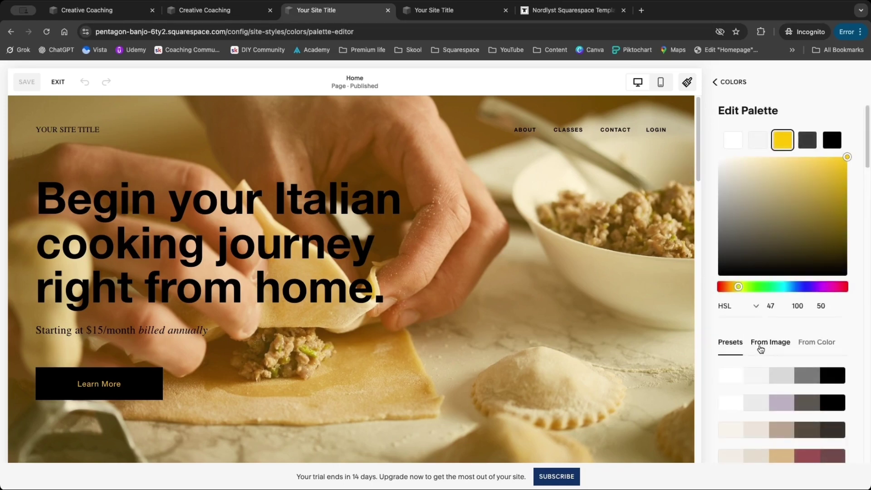
pyautogui.scroll(-10, 755, 361)
pyautogui.scroll(-5, 756, 361)
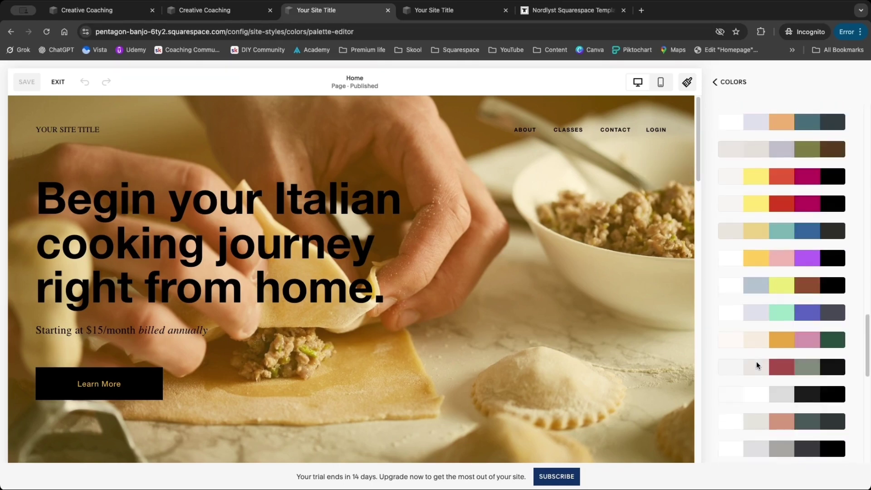
pyautogui.scroll(-4, 761, 329)
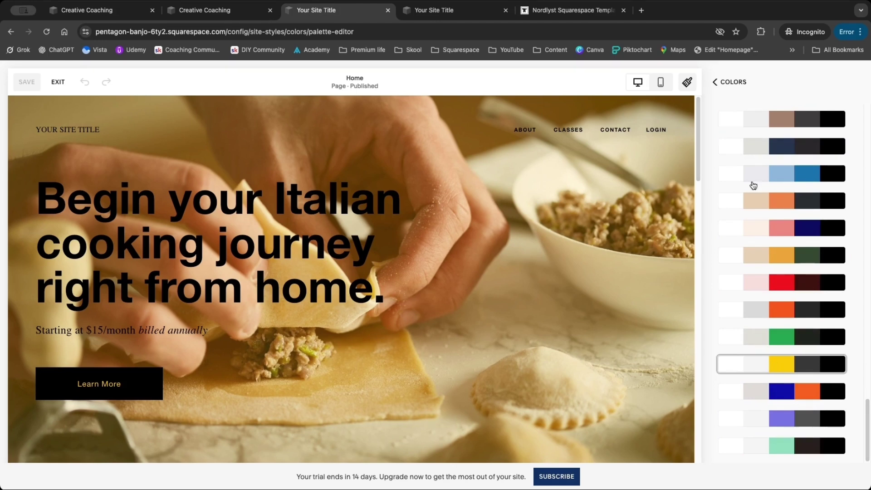
# Return to the Colors overview, reopen the palette editor, and view its From Image, From Color and Presets options
pyautogui.click(721, 90)
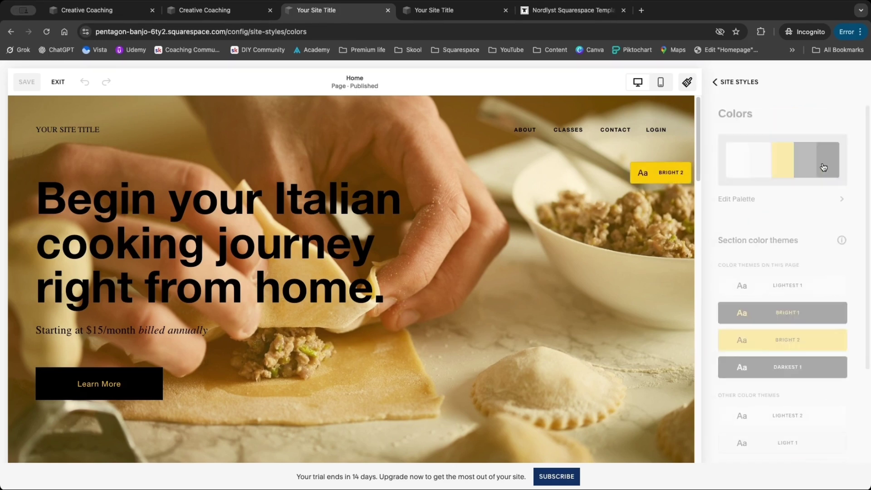
pyautogui.click(781, 162)
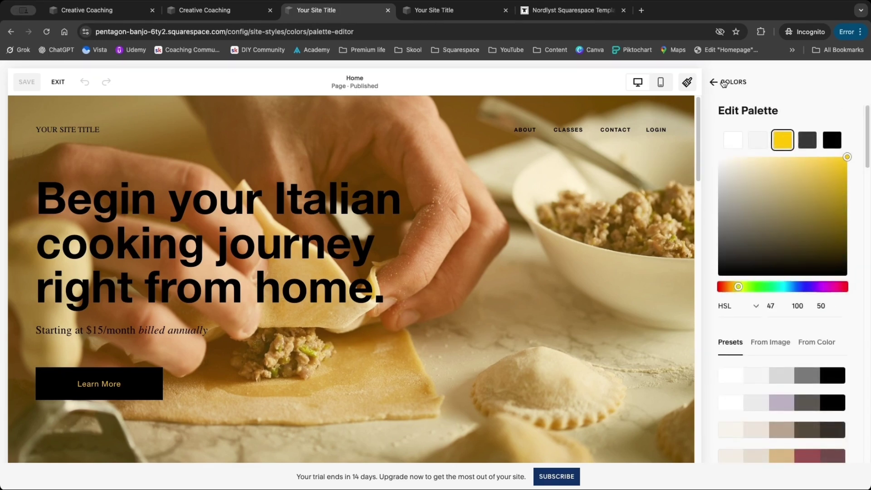
pyautogui.click(718, 78)
pyautogui.click(793, 140)
pyautogui.click(785, 346)
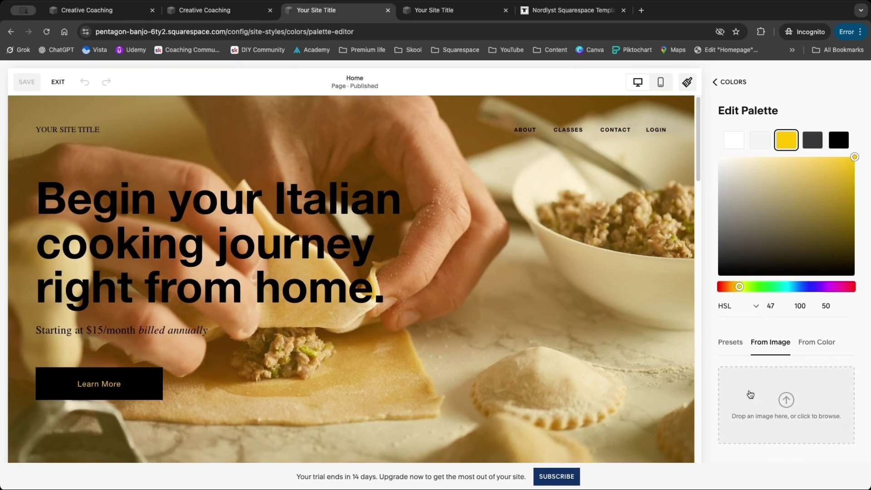
pyautogui.click(816, 343)
pyautogui.click(729, 342)
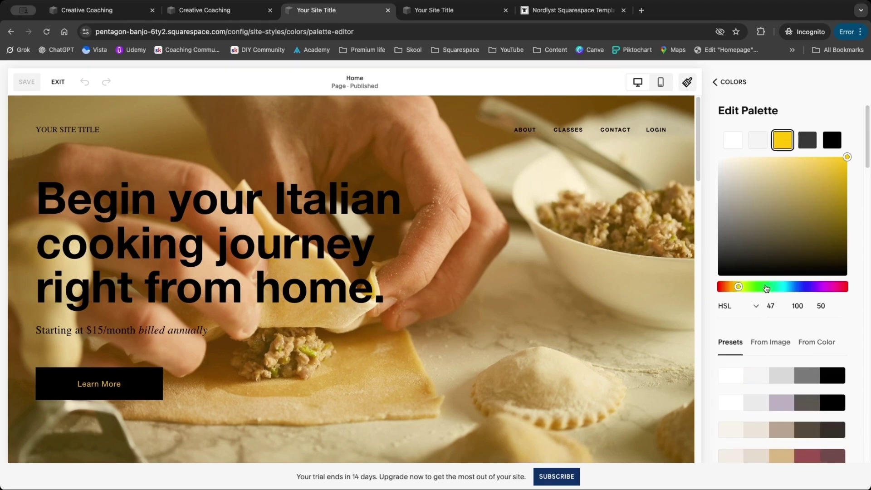
# Change the yellow accent color in the palette to a light green with HSL 121, 77, 76
pyautogui.click(766, 286)
pyautogui.moveTo(800, 166); pyautogui.dragTo(769, 164)
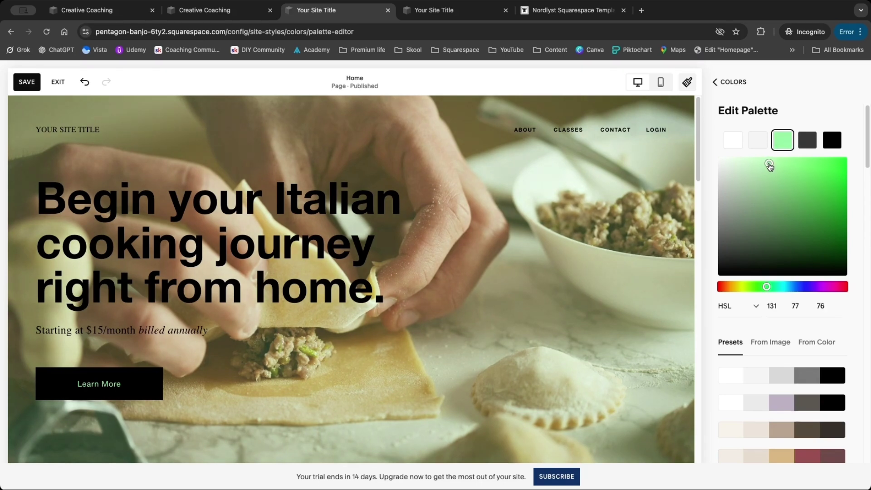
pyautogui.click(765, 287)
pyautogui.moveTo(765, 288); pyautogui.dragTo(763, 287)
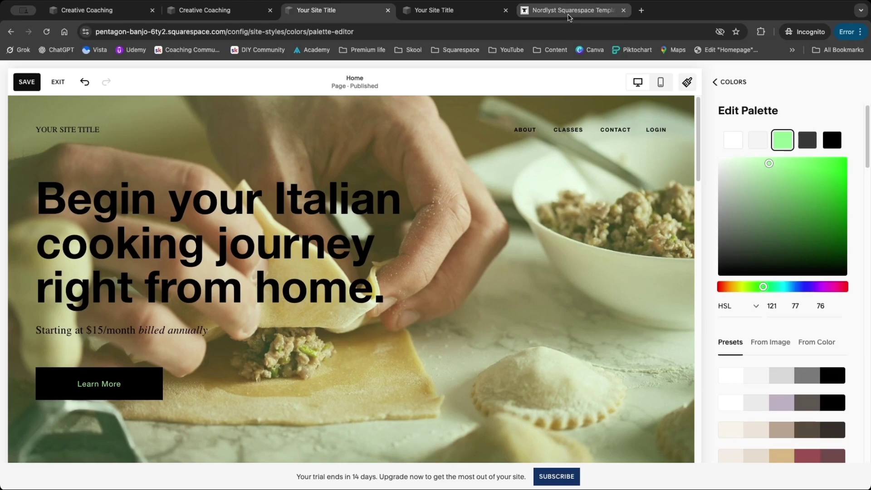
# Open easeltools.com in the Nordlyst template's browser tab and browse its collection of color palettes
pyautogui.click(595, 10)
pyautogui.click(321, 28)
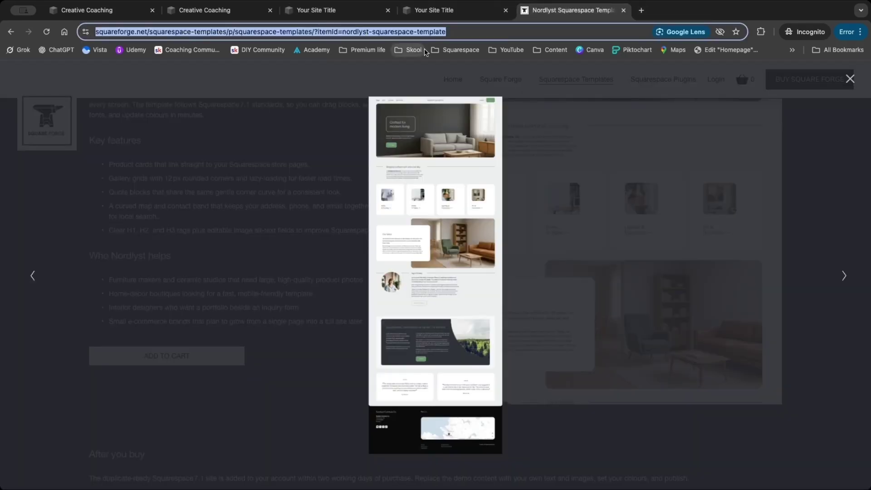
pyautogui.write('eas')
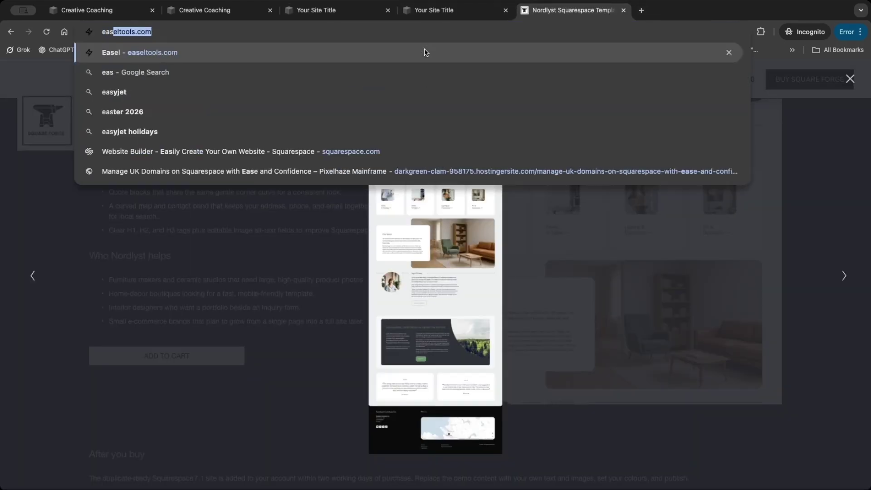
pyautogui.press('Return')
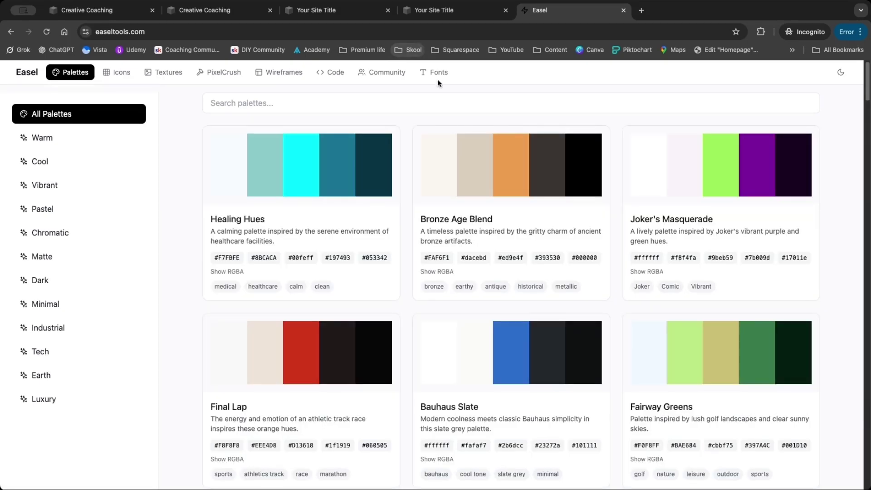
pyautogui.scroll(-10, 533, 268)
pyautogui.scroll(-20, 532, 289)
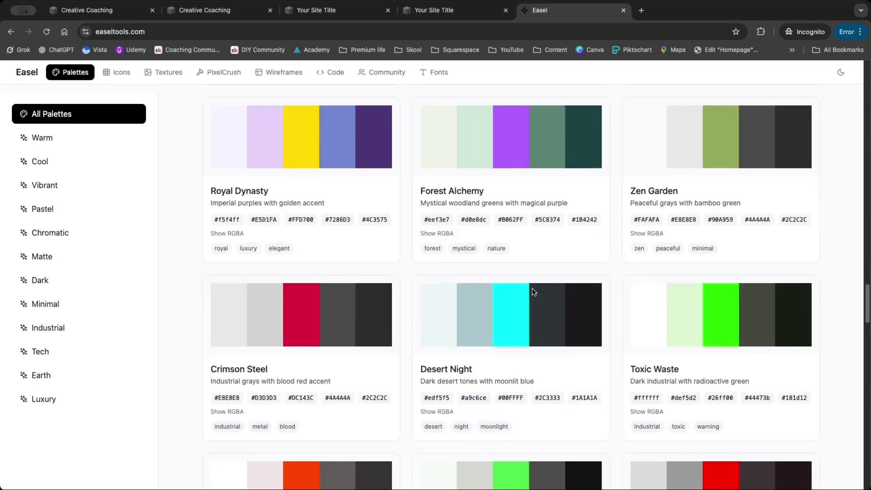
pyautogui.scroll(10, 532, 292)
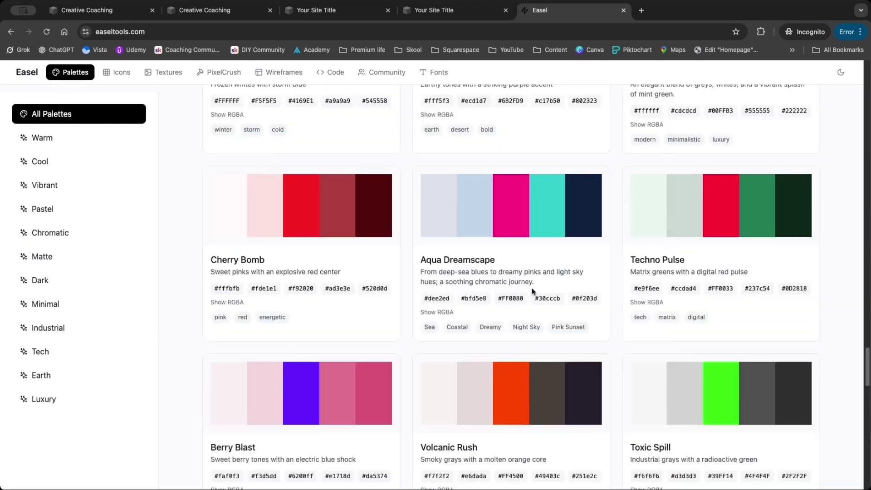
pyautogui.scroll(10, 531, 287)
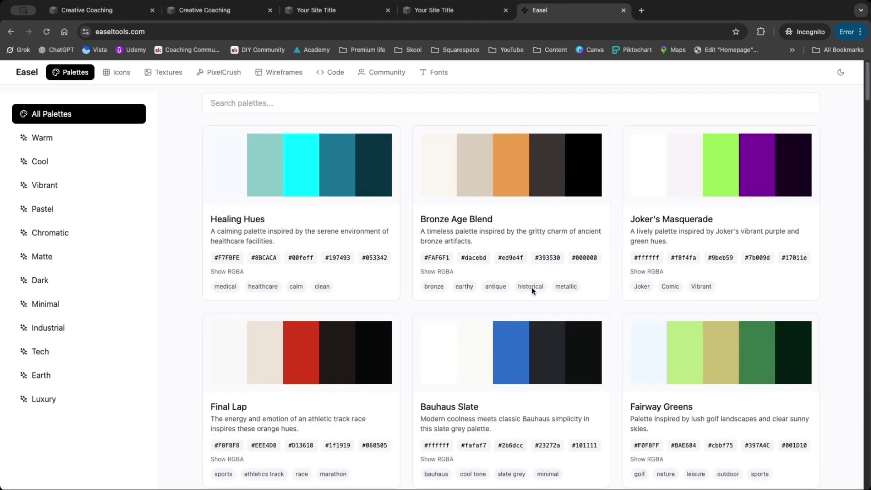
pyautogui.scroll(-1, 700, 205)
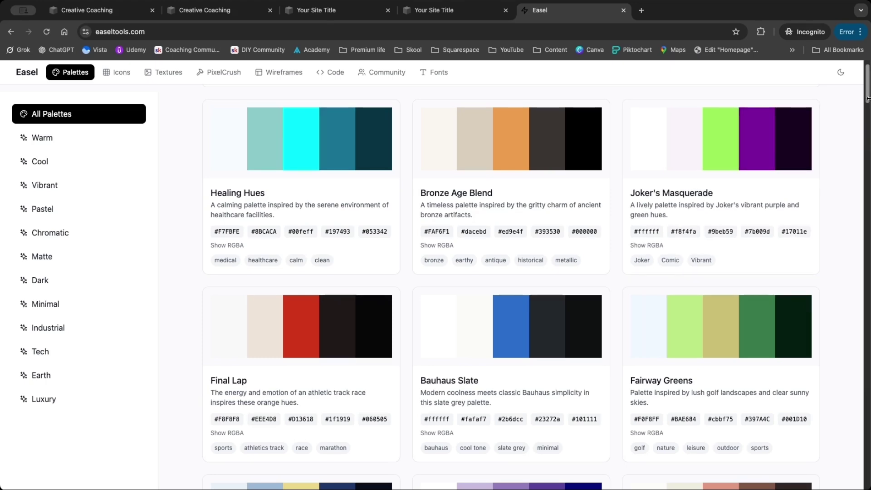
# Look through Easel's Code tools, dismiss the cookie notice, and revisit its Palettes and Textures collections
pyautogui.moveTo(866, 100)
pyautogui.mouseDown()
pyautogui.moveTo(868, 458)
pyautogui.moveTo(859, 97)
pyautogui.mouseUp()
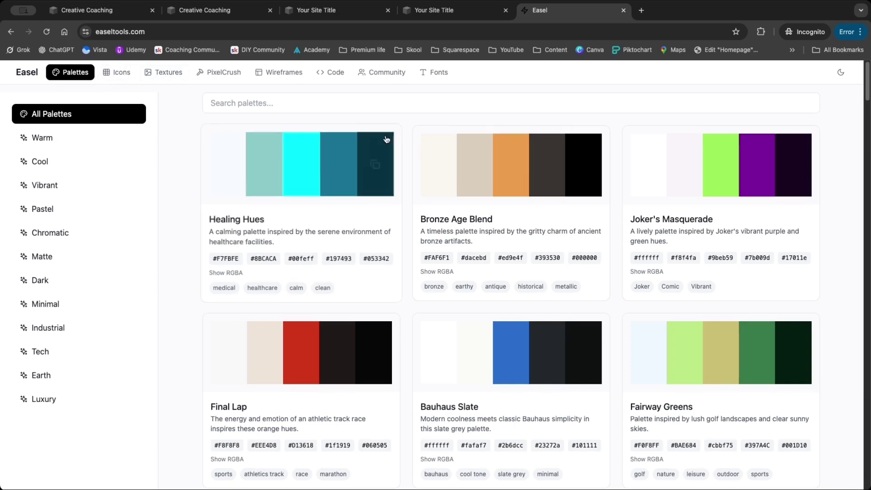
pyautogui.click(336, 72)
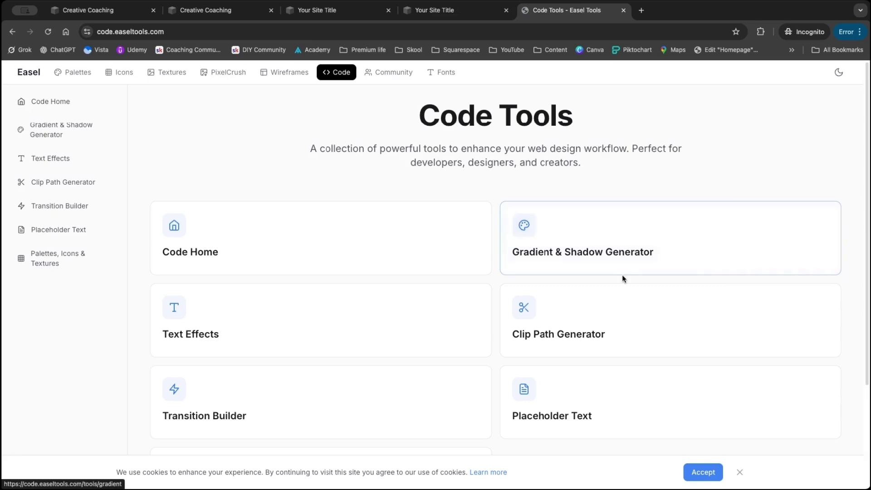
pyautogui.scroll(-2, 626, 370)
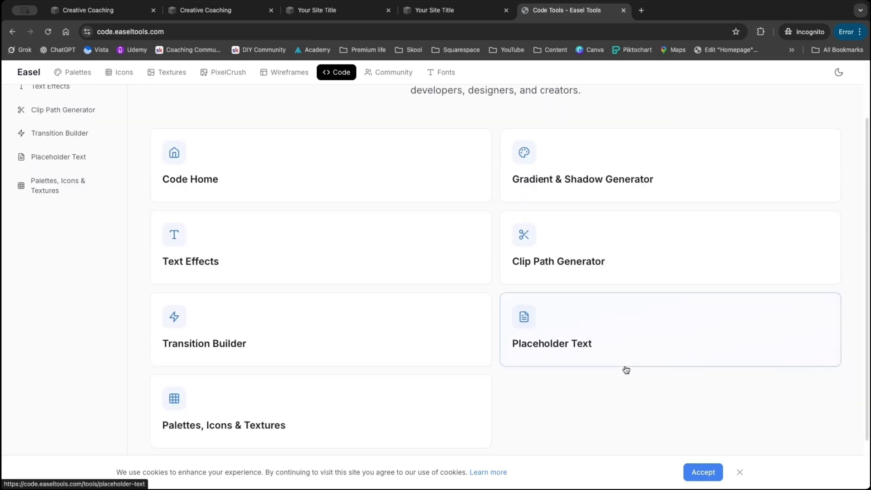
pyautogui.click(739, 471)
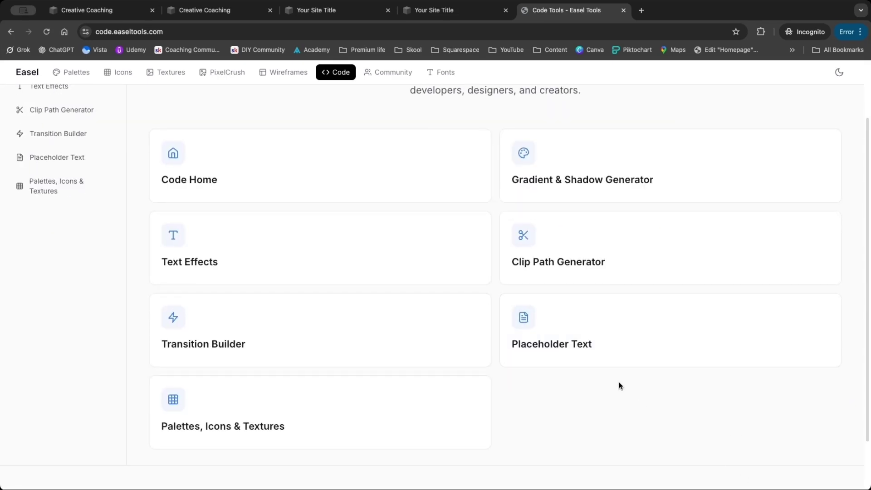
pyautogui.scroll(2, 619, 382)
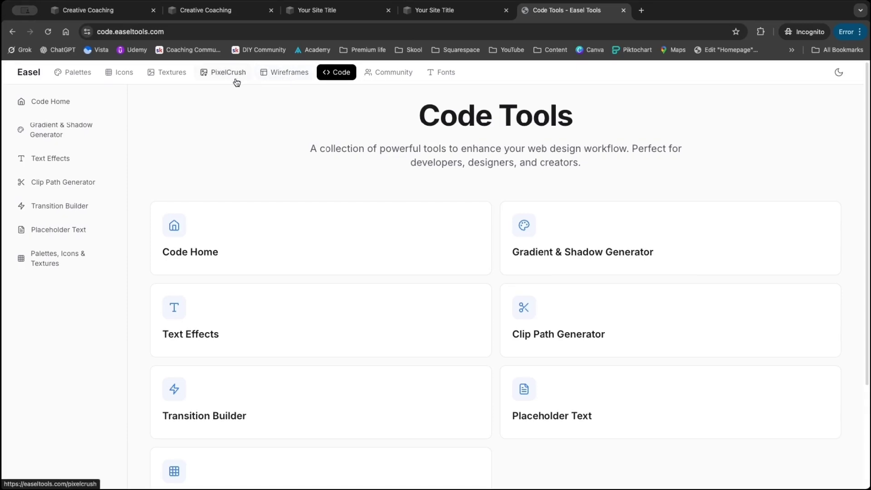
pyautogui.click(78, 78)
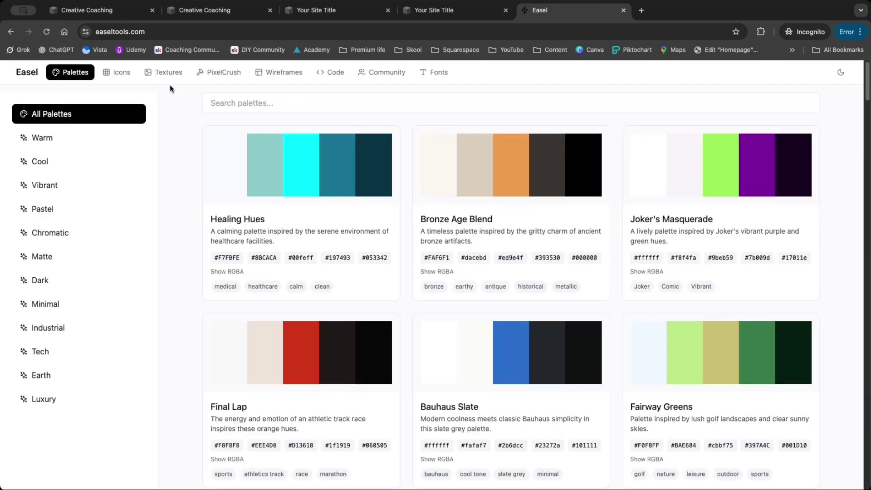
pyautogui.click(174, 78)
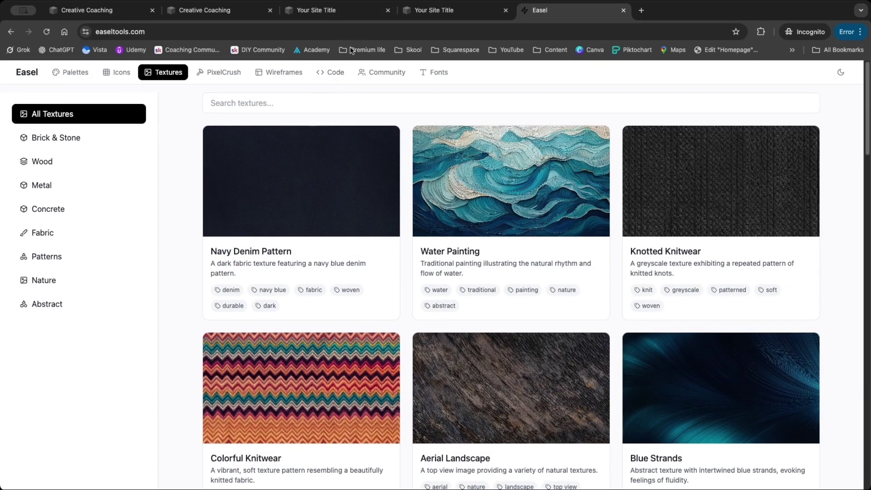
# Switch back to the Squarespace palette editor and change the dark gray palette color to HSL 76, 4, 18
pyautogui.click(325, 17)
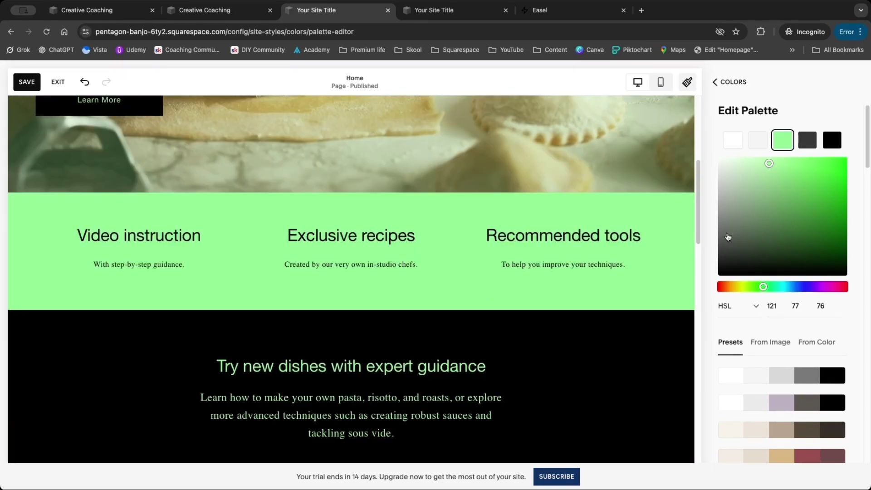
pyautogui.click(812, 140)
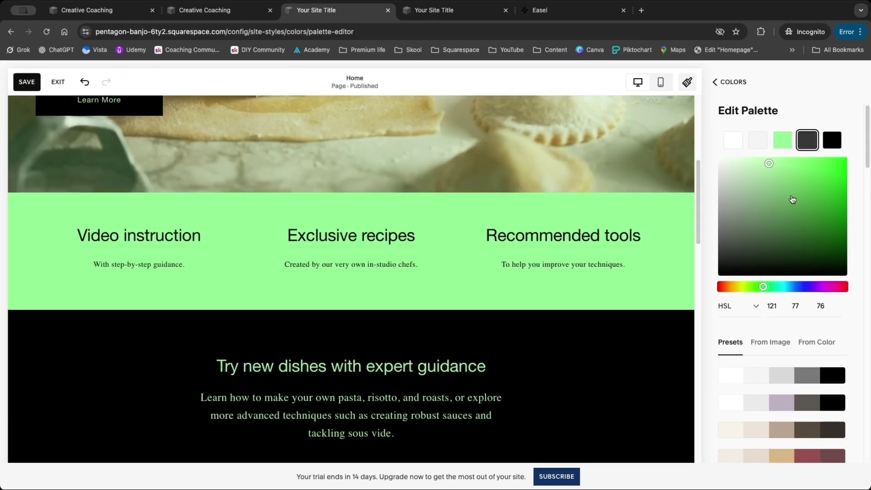
pyautogui.click(834, 141)
pyautogui.click(807, 140)
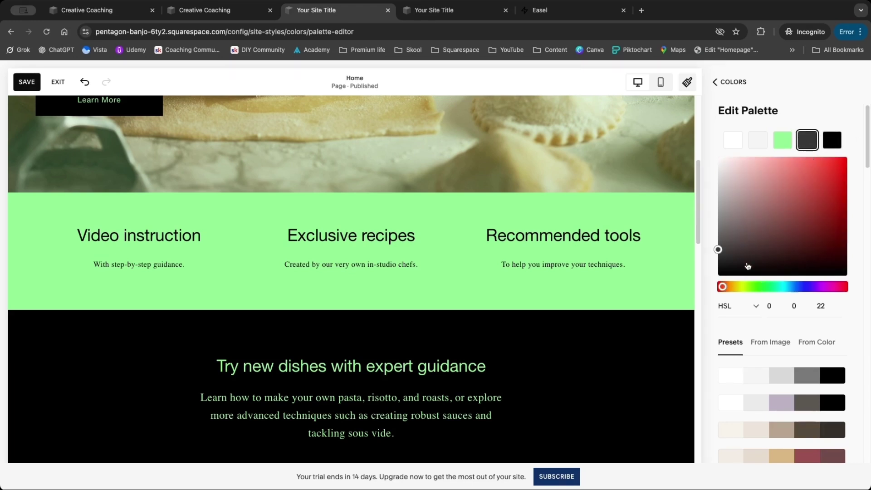
pyautogui.click(746, 289)
pyautogui.moveTo(737, 254); pyautogui.dragTo(727, 254)
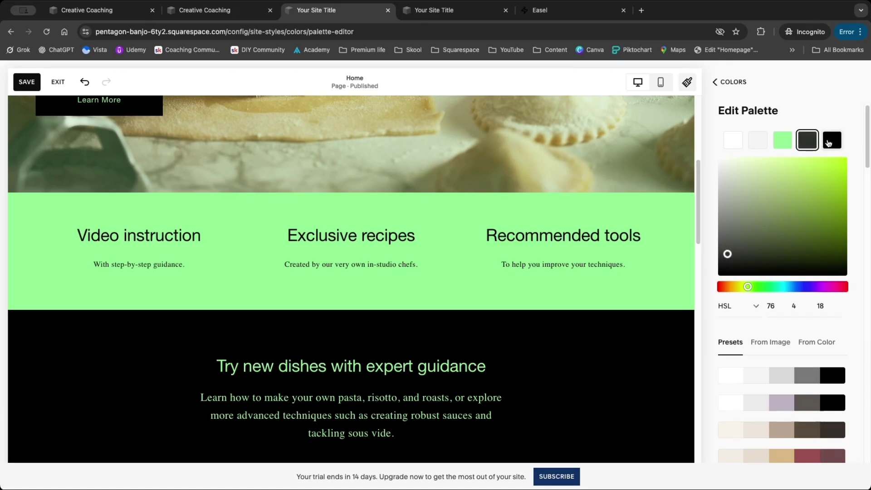
# Change the black palette color to a near-black with a slight green tint and return to the Site Styles overview
pyautogui.click(831, 144)
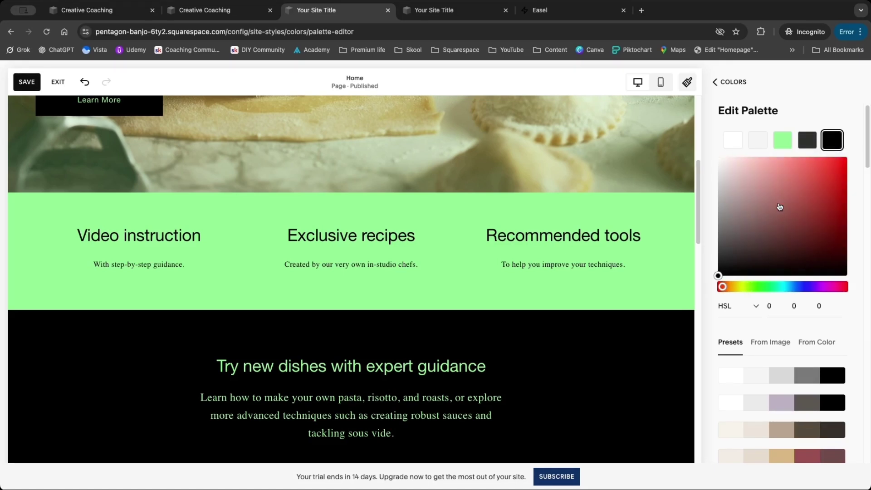
pyautogui.click(753, 288)
pyautogui.moveTo(752, 294); pyautogui.dragTo(738, 267)
pyautogui.click(729, 272)
pyautogui.click(731, 82)
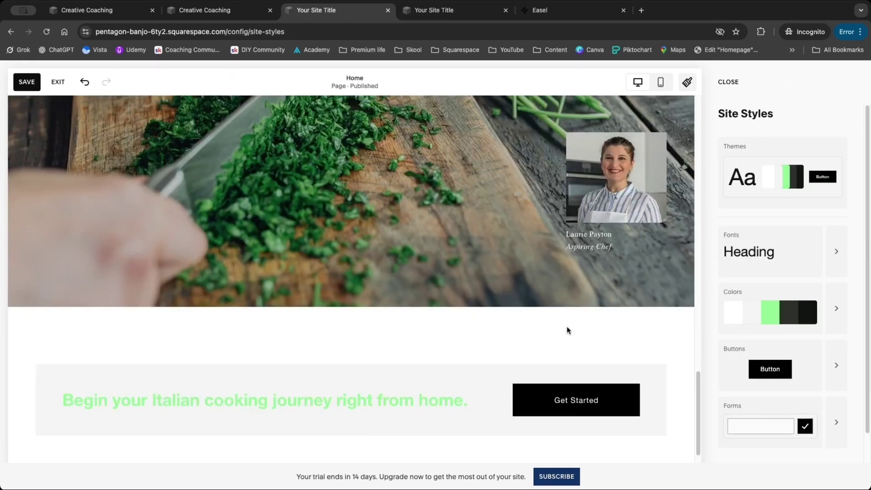
# Check the new colors in the homepage's closing banner, close Site Styles, save the changes and exit the editor
pyautogui.scroll(-3, 566, 326)
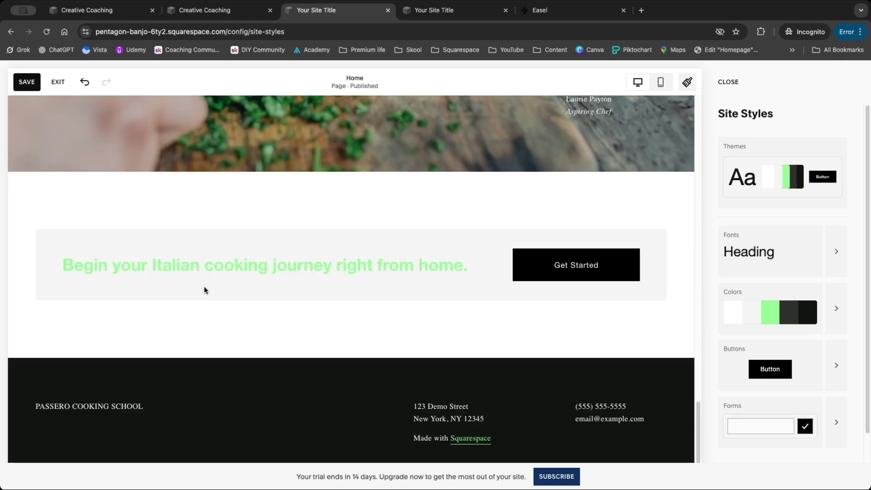
pyautogui.moveTo(58, 271); pyautogui.dragTo(447, 271)
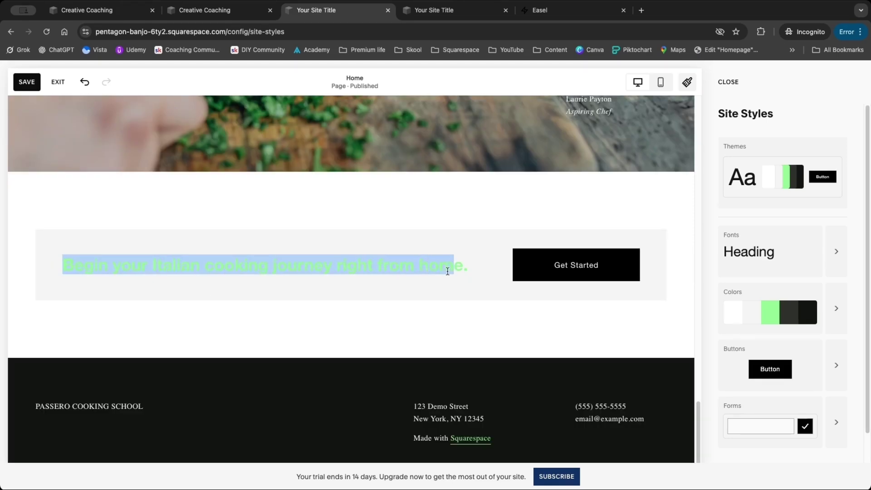
pyautogui.click(466, 292)
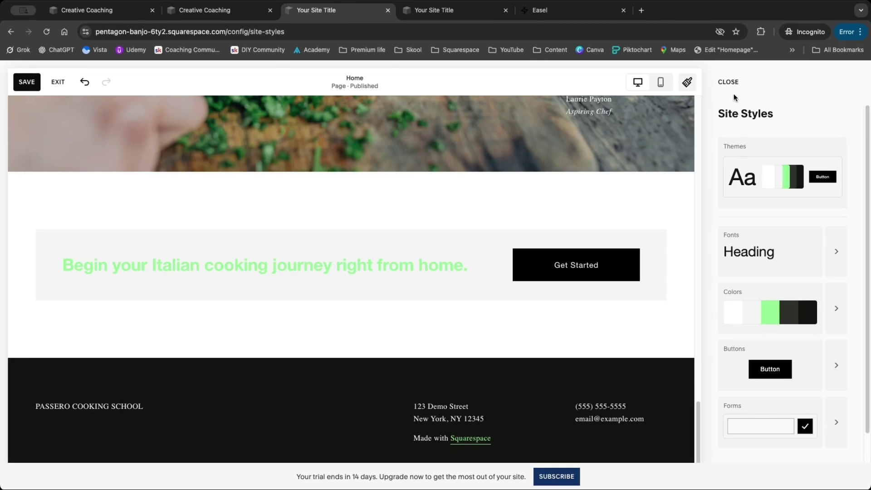
pyautogui.click(731, 81)
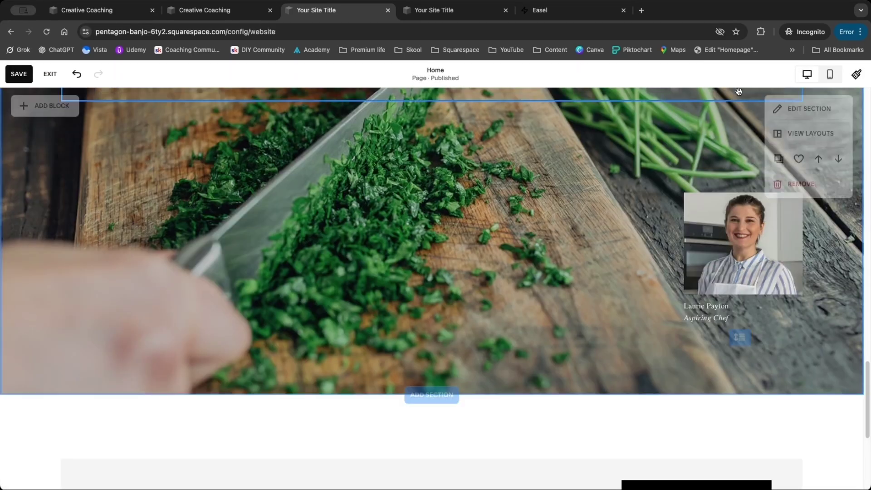
pyautogui.click(20, 74)
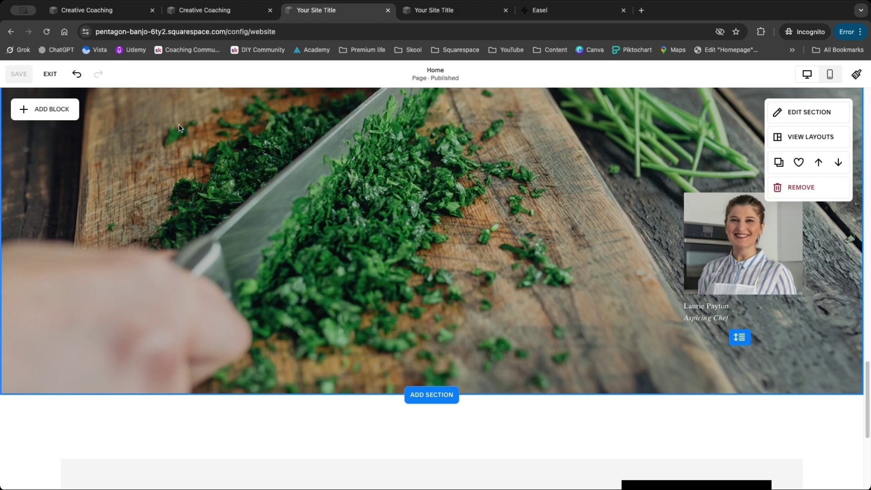
pyautogui.scroll(15, 178, 124)
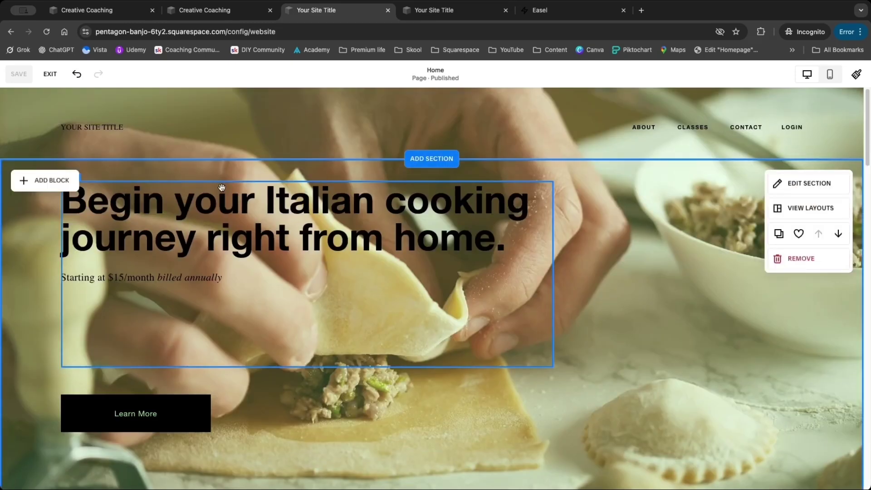
pyautogui.click(50, 75)
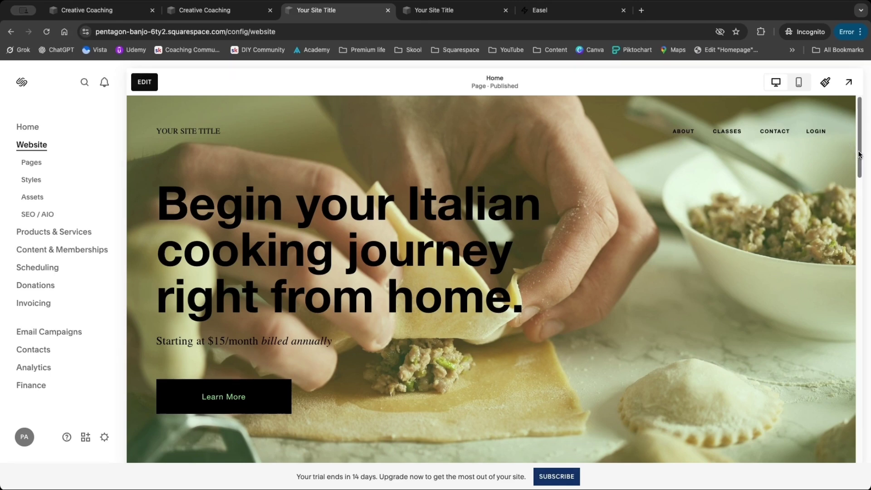
# Preview the homepage's green section, reopen Site Styles to view its options, and exit to the website dashboard
pyautogui.moveTo(855, 155); pyautogui.dragTo(859, 187)
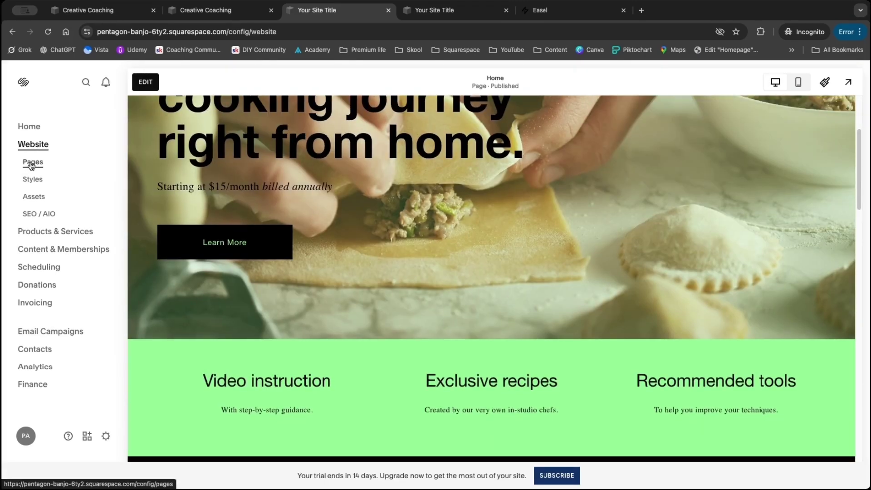
pyautogui.click(822, 83)
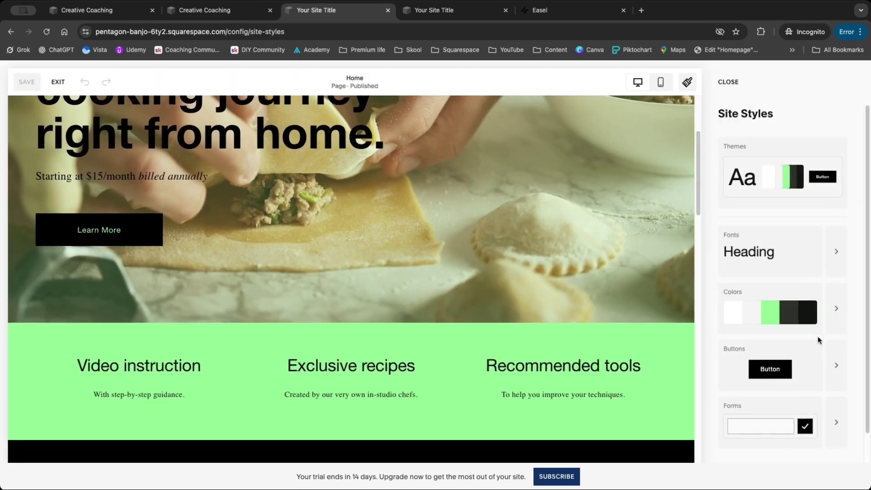
pyautogui.click(69, 82)
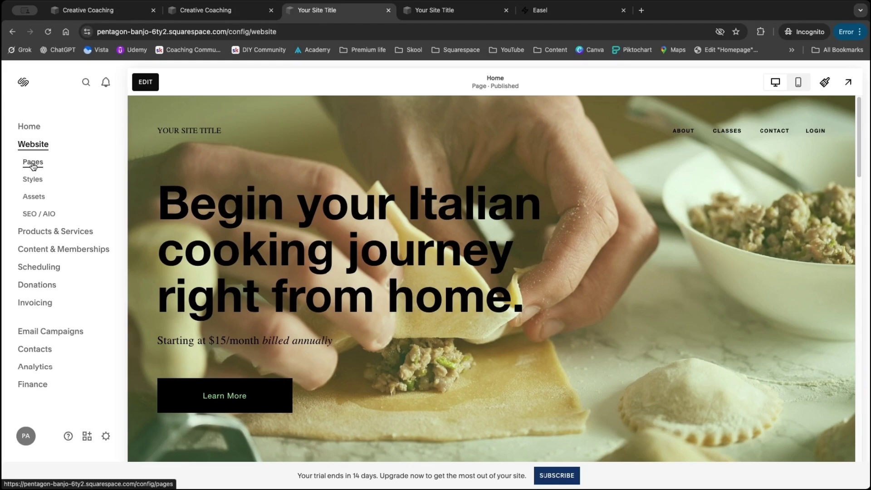
# Open the Pages list, move Home from Not Linked to the start of Main Navigation, and look over the homepage
pyautogui.click(34, 164)
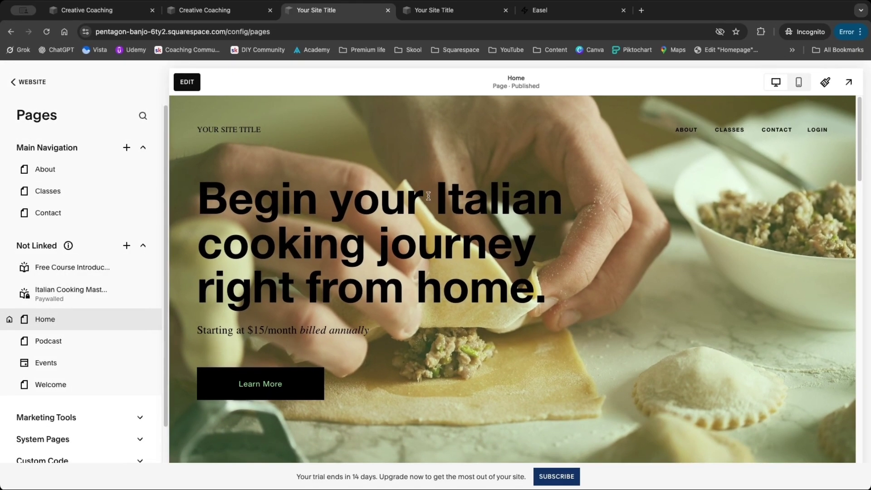
pyautogui.moveTo(78, 320); pyautogui.dragTo(129, 172)
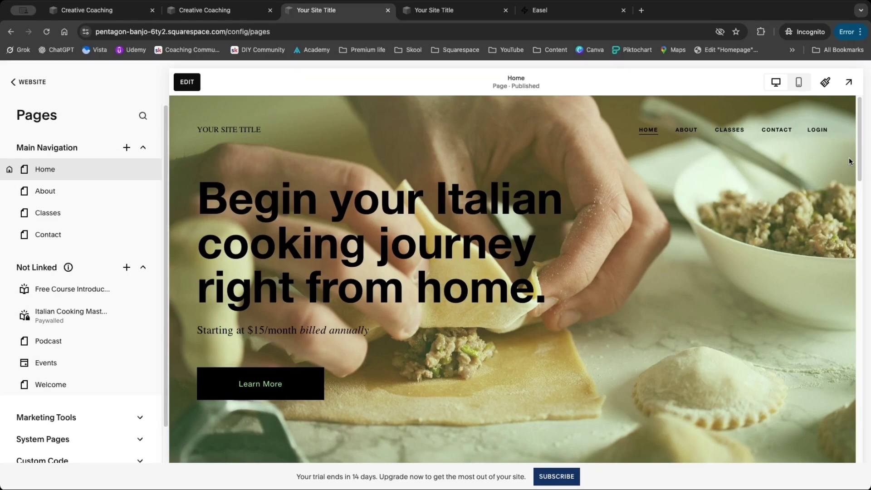
pyautogui.moveTo(858, 156); pyautogui.dragTo(859, 454)
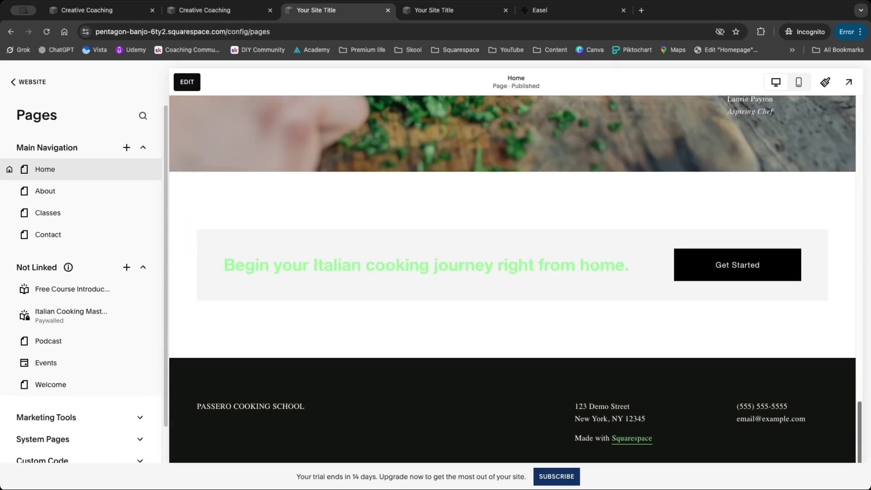
pyautogui.moveTo(859, 454); pyautogui.dragTo(858, 146)
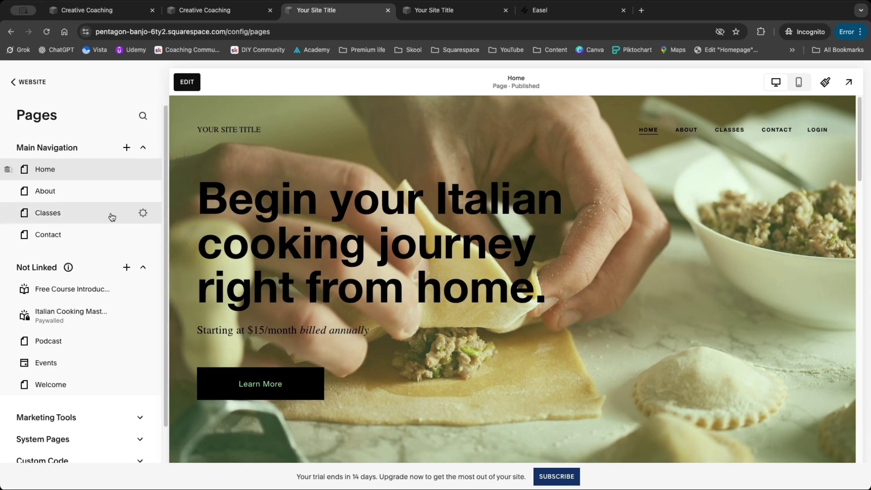
# Open the Home page's settings and look through the General options, from page title and URL slug to password and page duplication
pyautogui.moveTo(112, 174)
pyautogui.mouseDown()
pyautogui.moveTo(112, 203)
pyautogui.moveTo(116, 169)
pyautogui.moveTo(115, 178)
pyautogui.mouseUp()
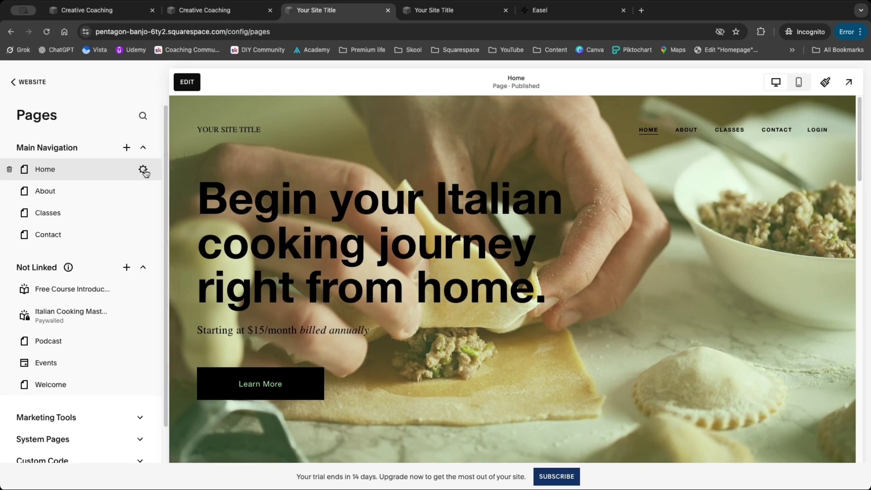
pyautogui.click(144, 170)
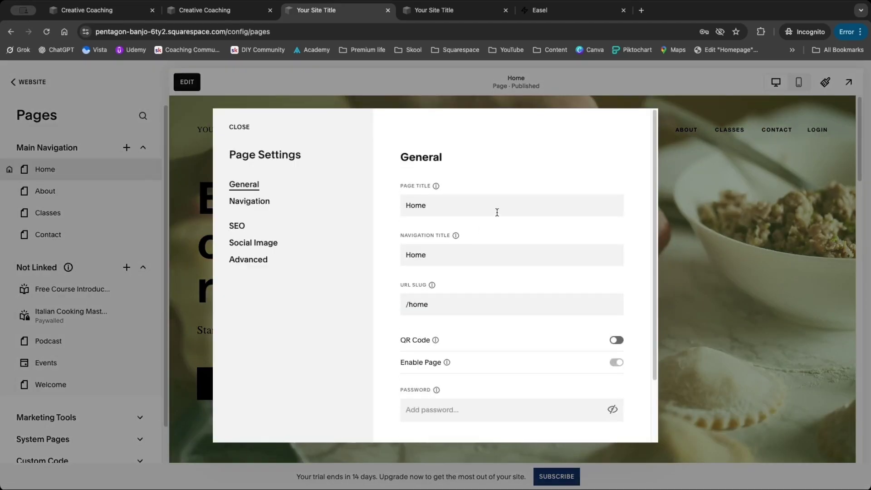
pyautogui.moveTo(426, 206); pyautogui.dragTo(383, 202)
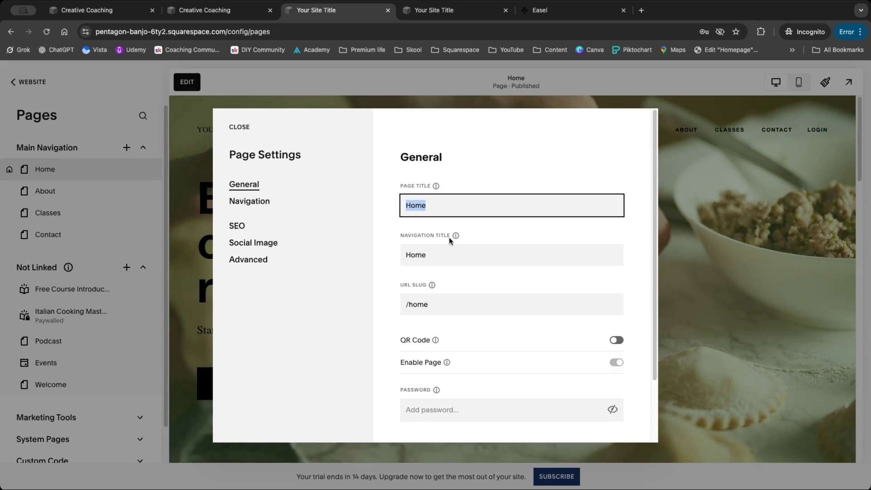
pyautogui.click(384, 248)
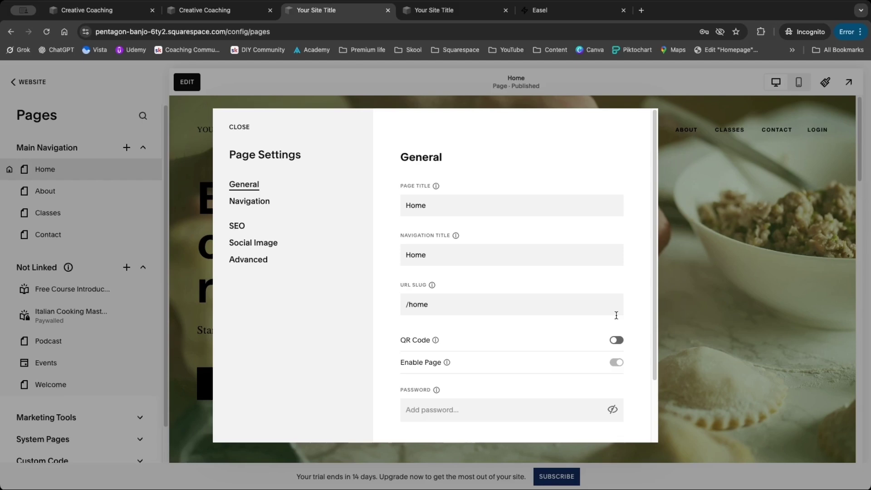
pyautogui.moveTo(655, 292); pyautogui.dragTo(649, 350)
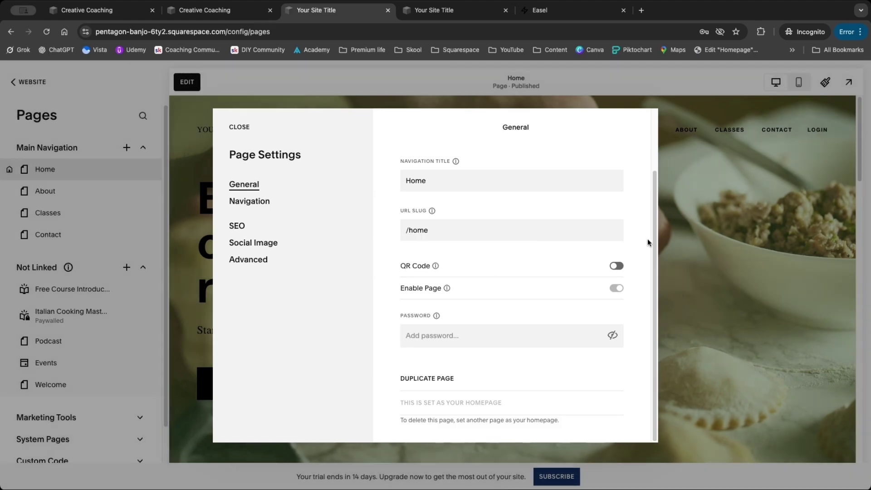
pyautogui.moveTo(655, 236); pyautogui.dragTo(659, 171)
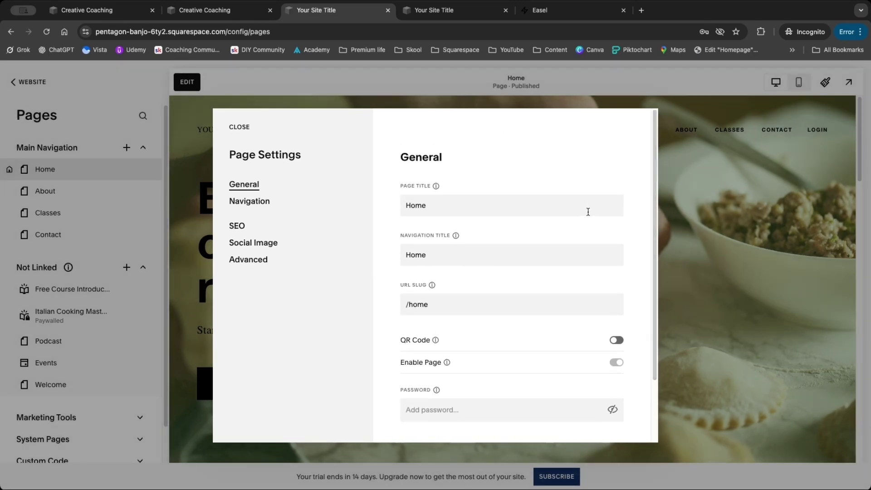
# Review the Home page's Navigation, SEO, Social Image and Advanced settings, and close the page settings
pyautogui.click(261, 202)
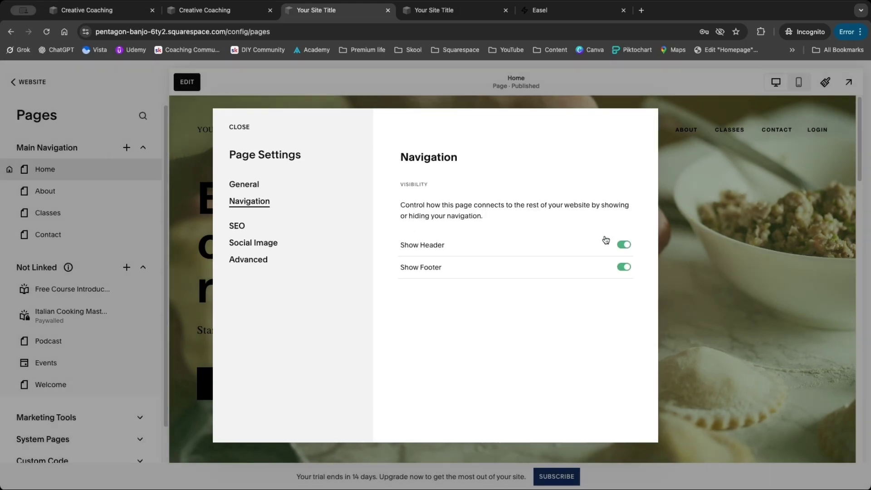
pyautogui.click(236, 227)
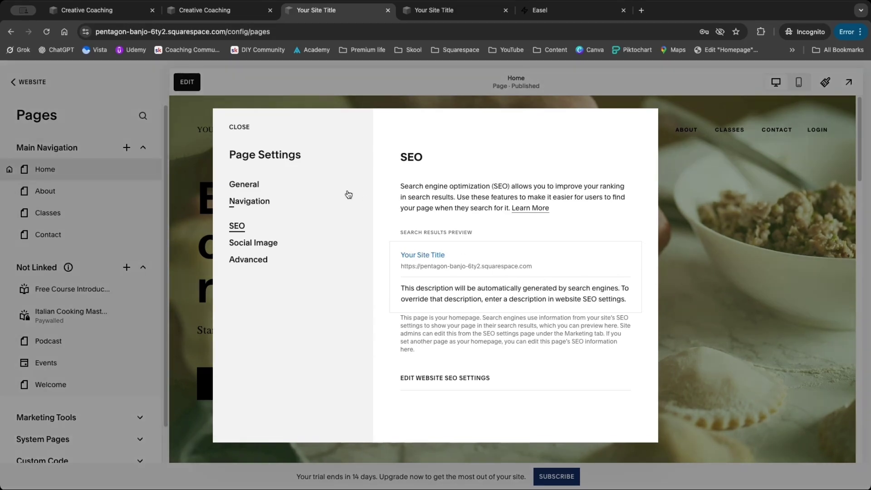
pyautogui.click(248, 243)
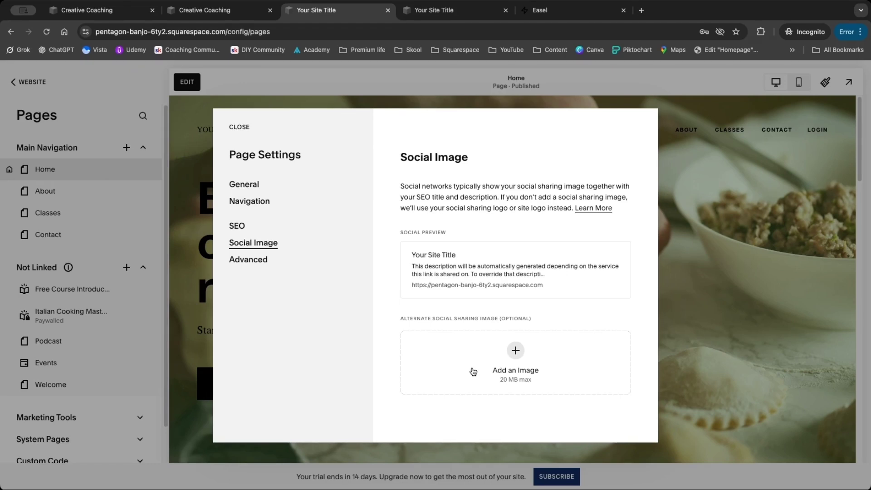
pyautogui.click(248, 260)
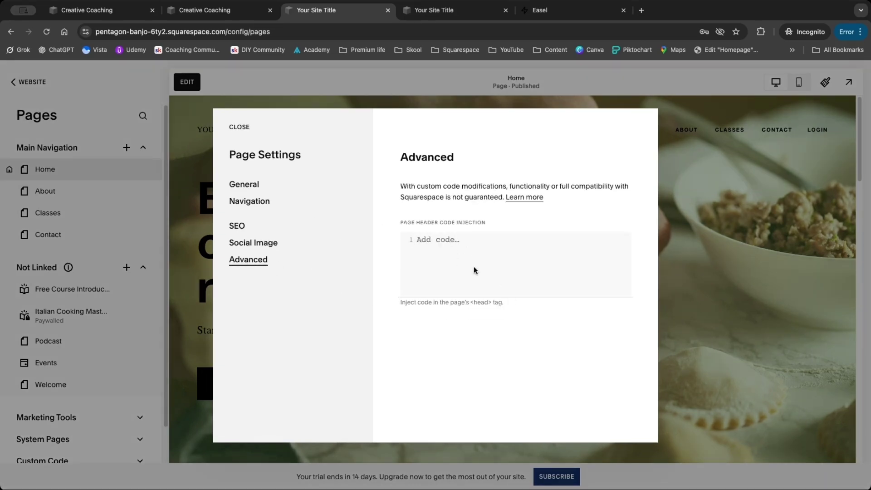
pyautogui.click(247, 126)
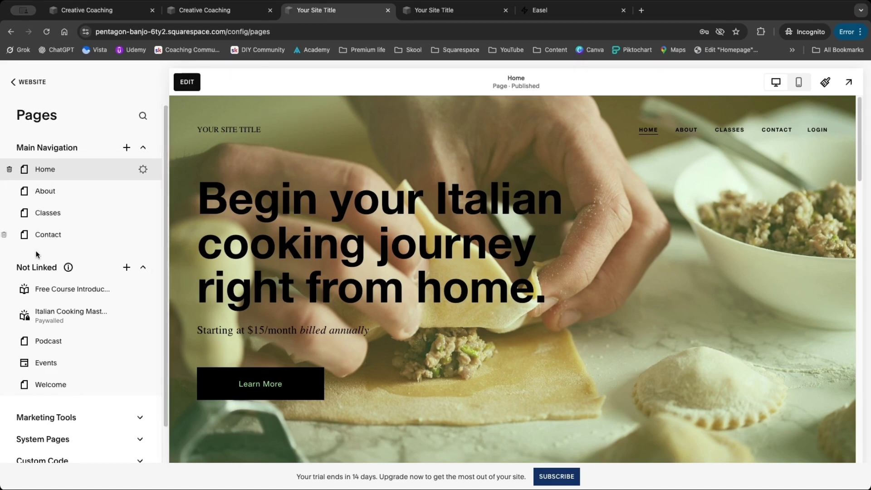
# Add a dropdown containing the About and Classes pages to Main Navigation, and place Home above it
pyautogui.click(126, 149)
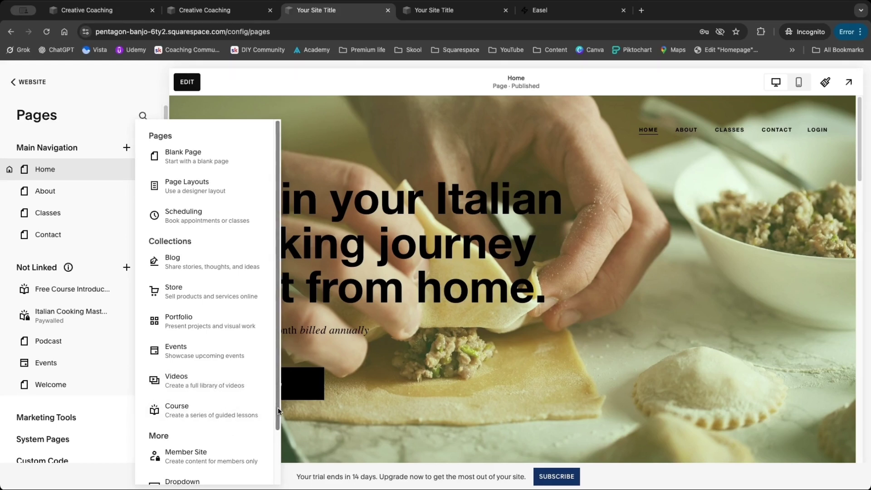
pyautogui.moveTo(278, 411); pyautogui.dragTo(272, 465)
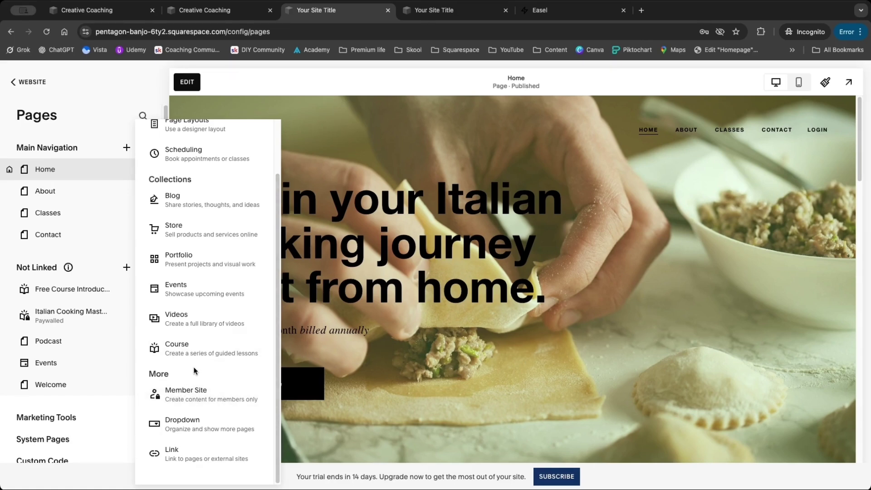
pyautogui.click(201, 425)
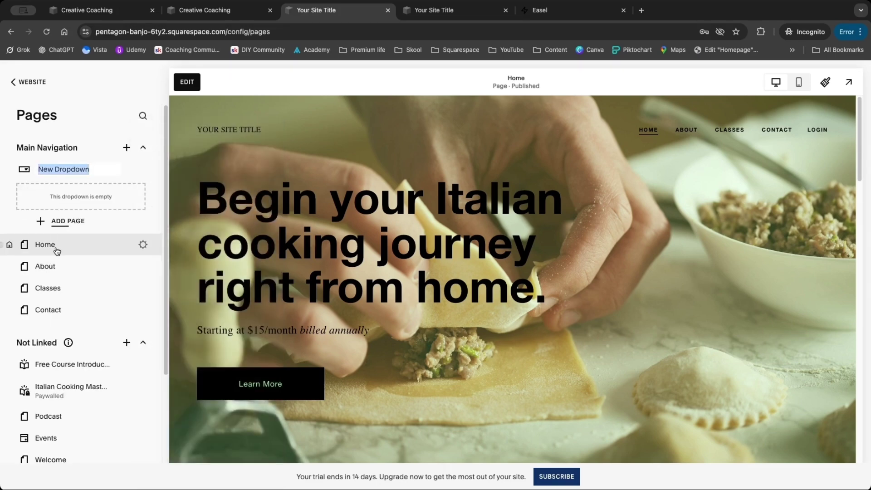
pyautogui.moveTo(54, 265); pyautogui.dragTo(107, 201)
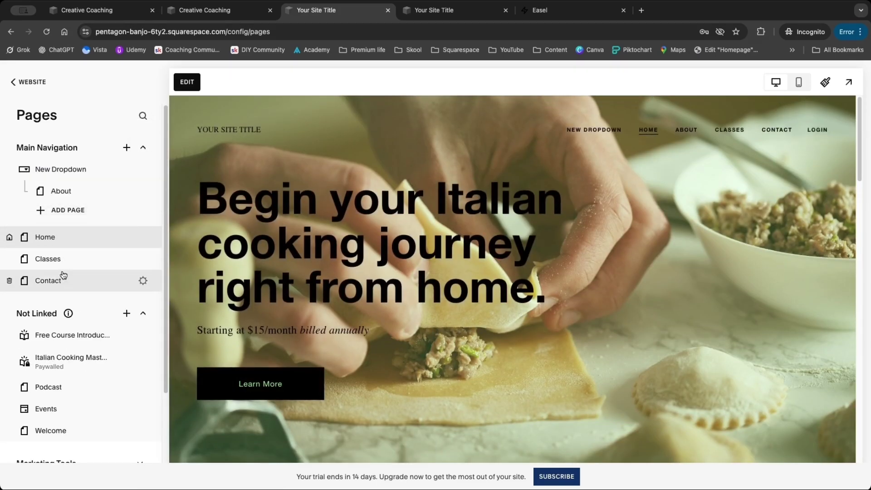
pyautogui.moveTo(61, 259); pyautogui.dragTo(95, 213)
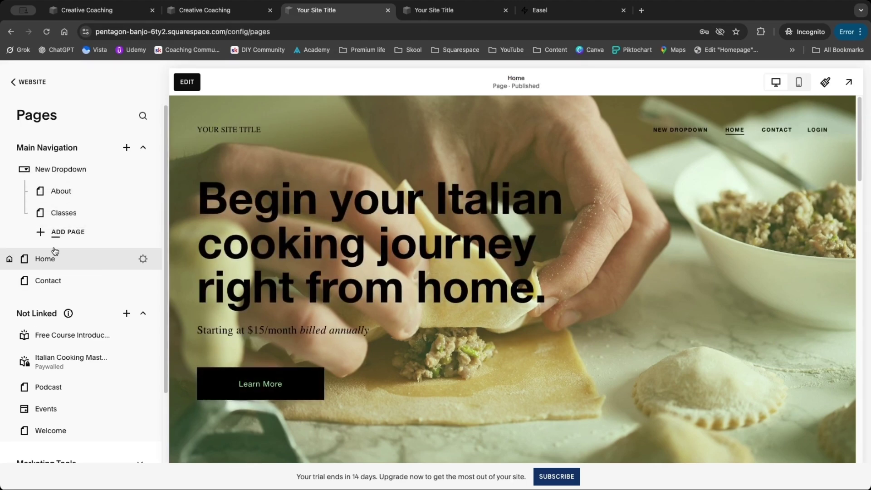
pyautogui.moveTo(55, 251); pyautogui.dragTo(70, 171)
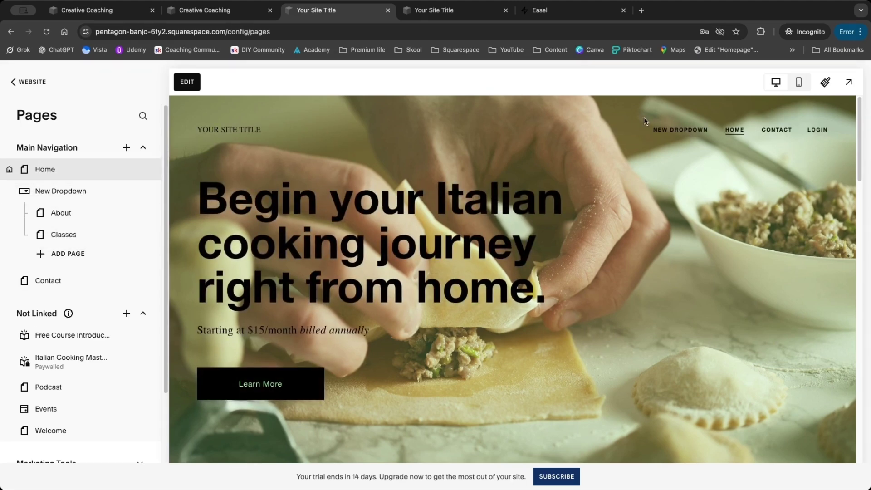
# Check the new dropdown's entries in the site header preview and open the About page from it
pyautogui.moveTo(726, 130)
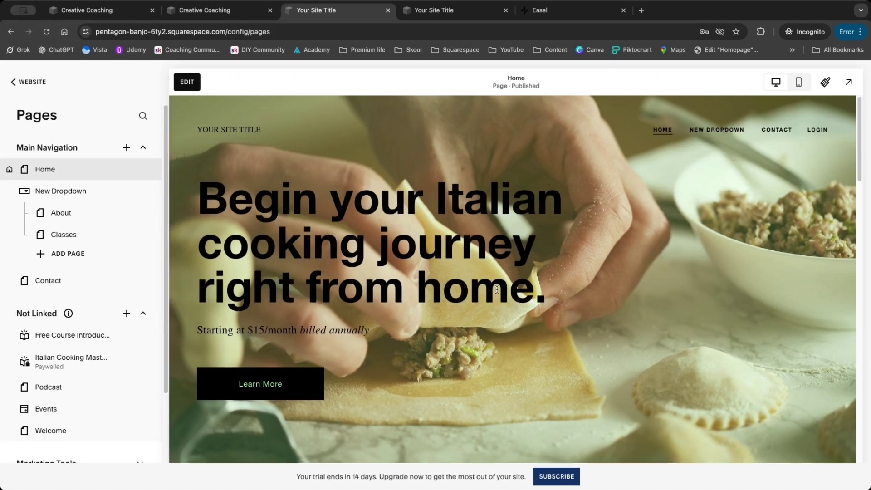
pyautogui.moveTo(743, 131)
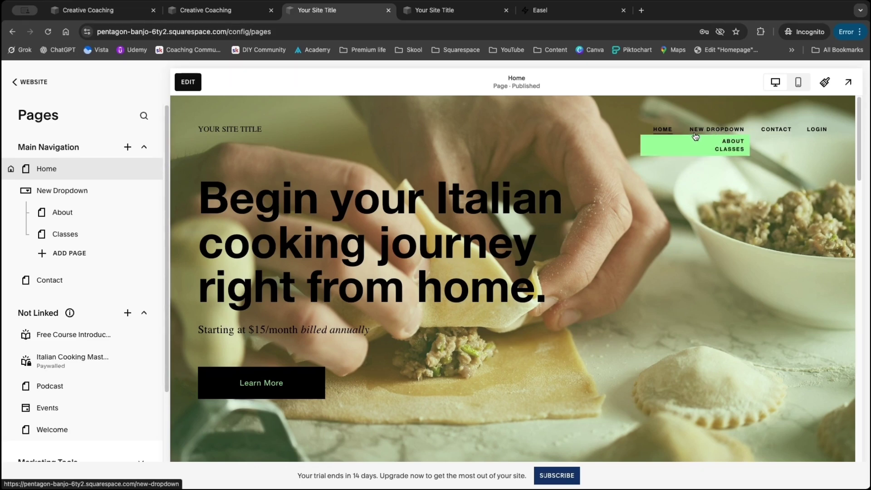
pyautogui.click(711, 131)
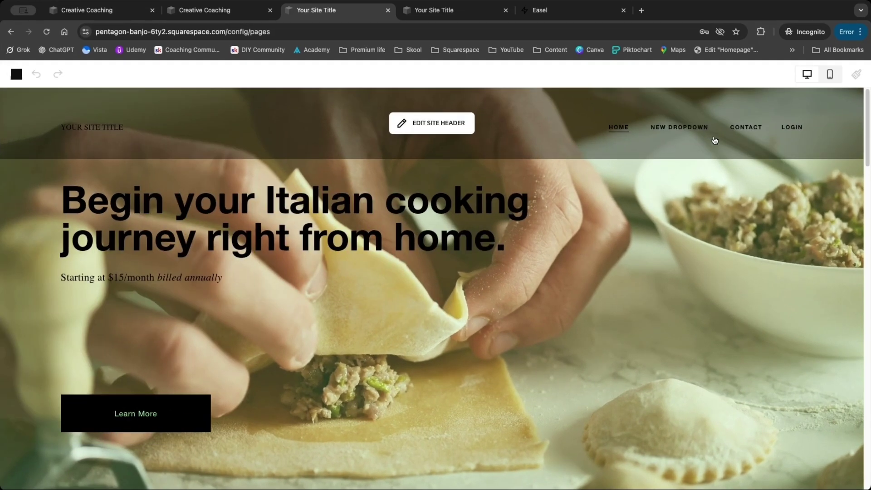
pyautogui.click(46, 76)
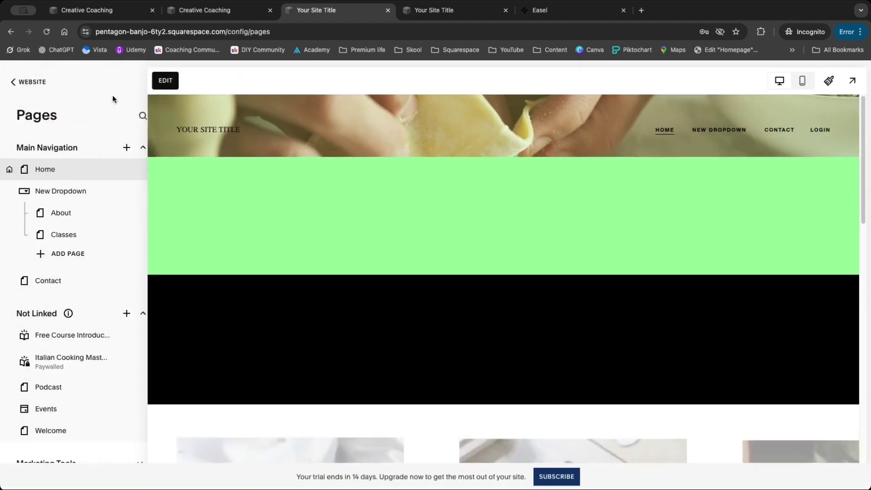
pyautogui.moveTo(700, 130)
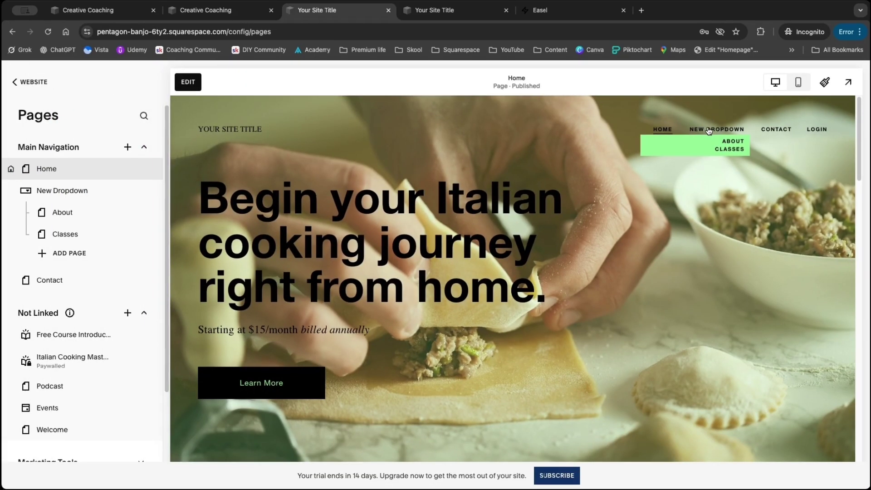
pyautogui.click(729, 143)
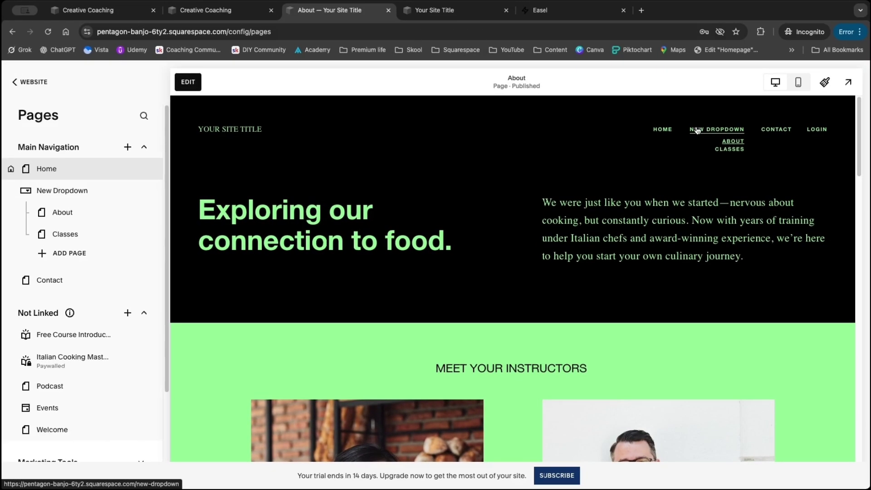
pyautogui.moveTo(704, 132)
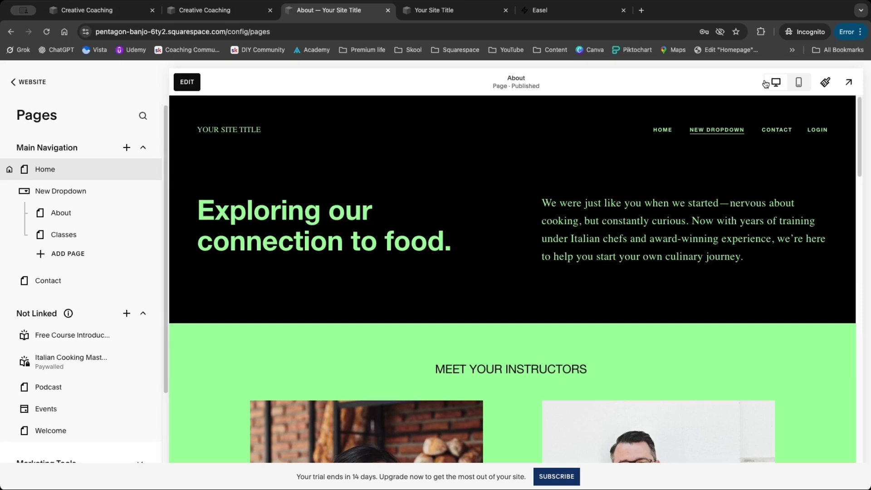
# View the About page's mobile and desktop layouts in the editor, save the page and exit the editor
pyautogui.click(801, 82)
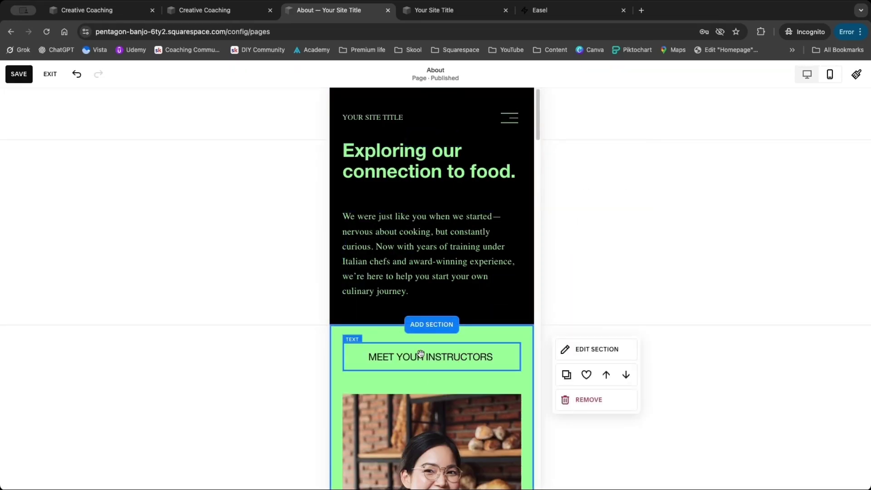
pyautogui.click(807, 74)
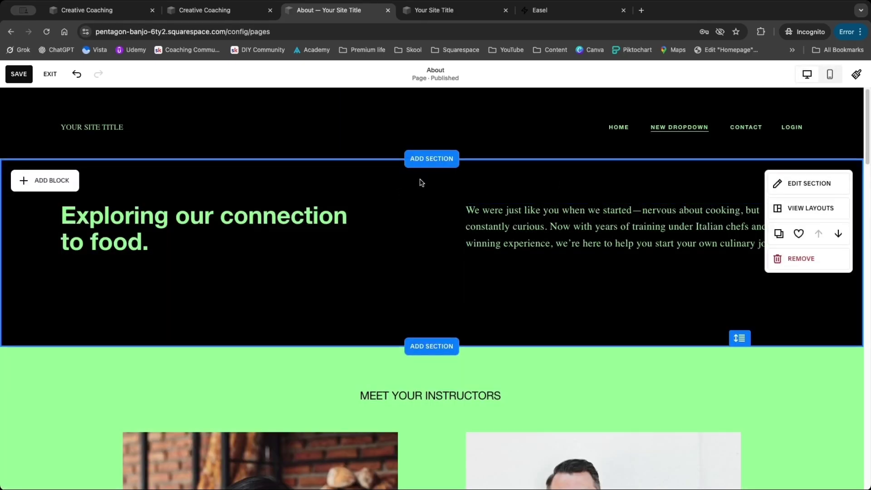
pyautogui.click(18, 74)
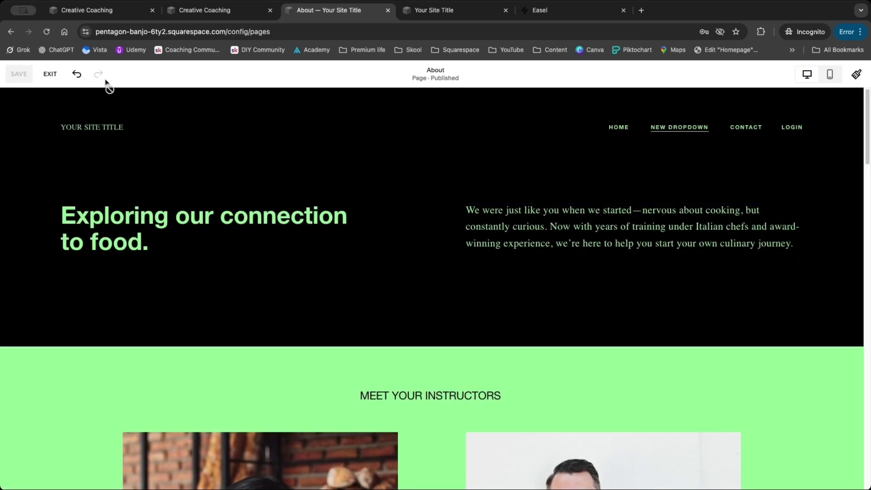
pyautogui.click(49, 75)
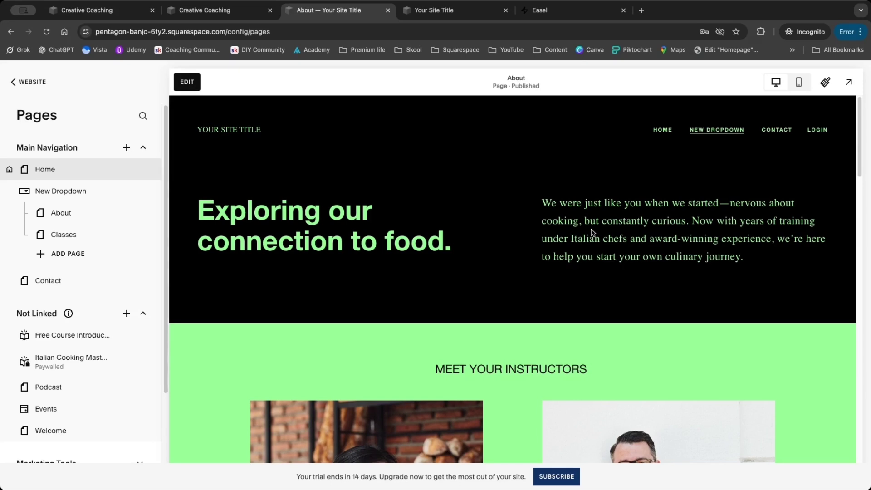
# Compare the About page's mobile and desktop previews, and check the mobile version in full-screen preview
pyautogui.click(798, 81)
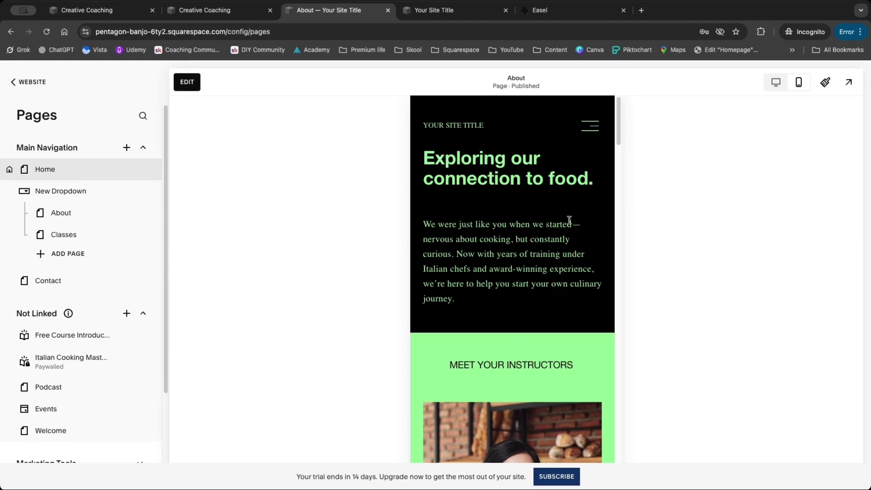
pyautogui.click(776, 83)
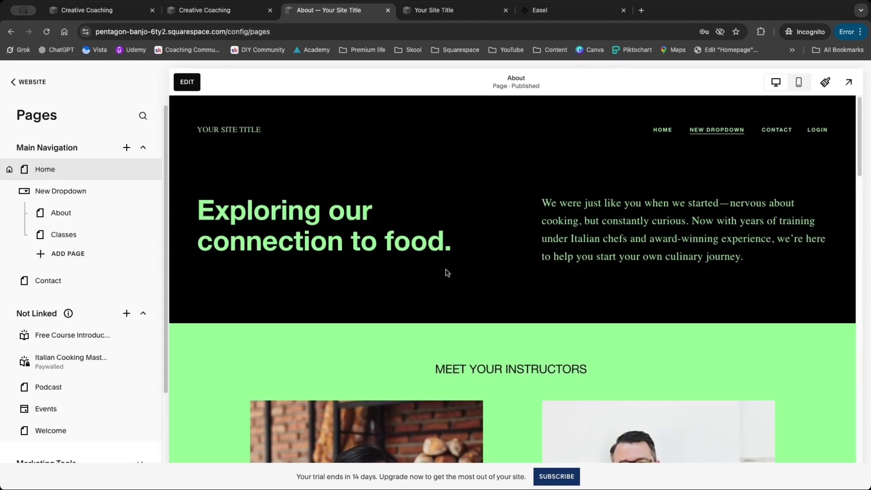
pyautogui.click(798, 82)
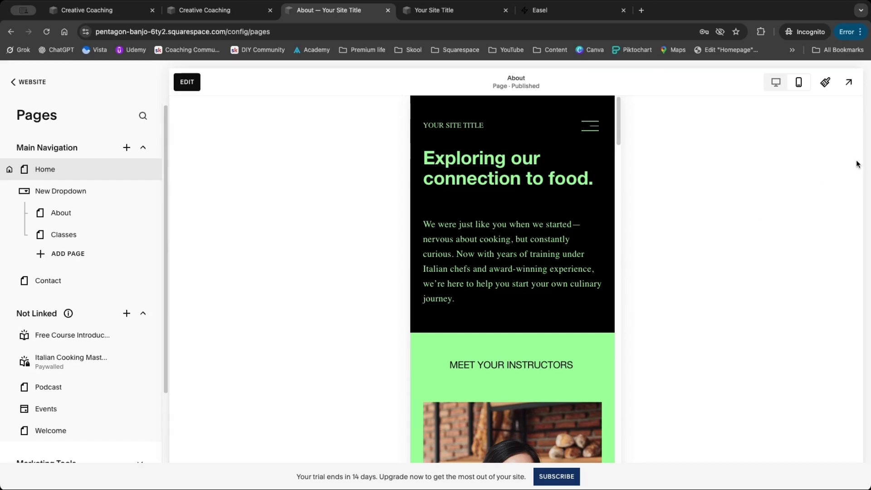
pyautogui.click(850, 85)
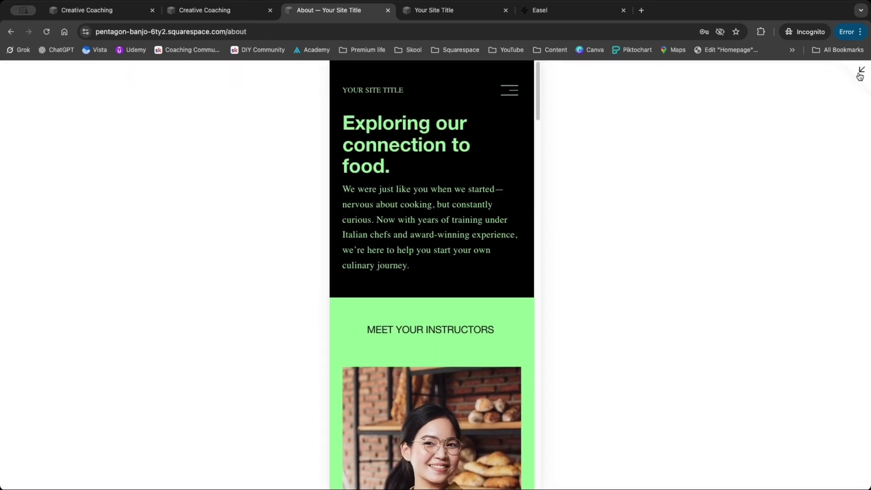
pyautogui.click(862, 72)
# Preview the About page full screen in desktop view and look through its sections
pyautogui.click(777, 86)
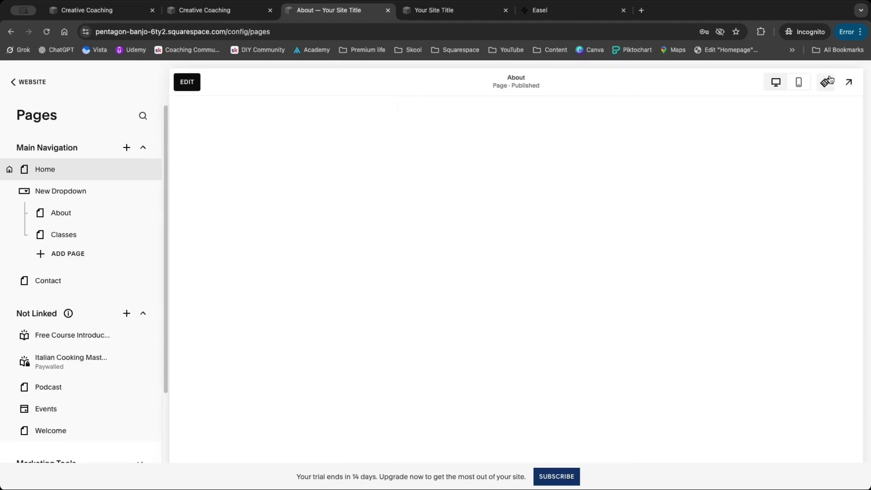
pyautogui.click(848, 83)
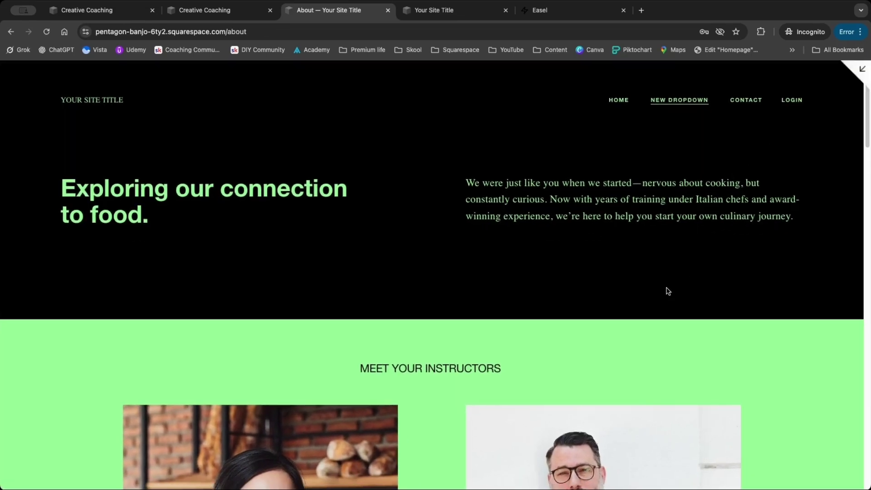
pyautogui.scroll(-10, 657, 298)
pyautogui.scroll(10, 658, 298)
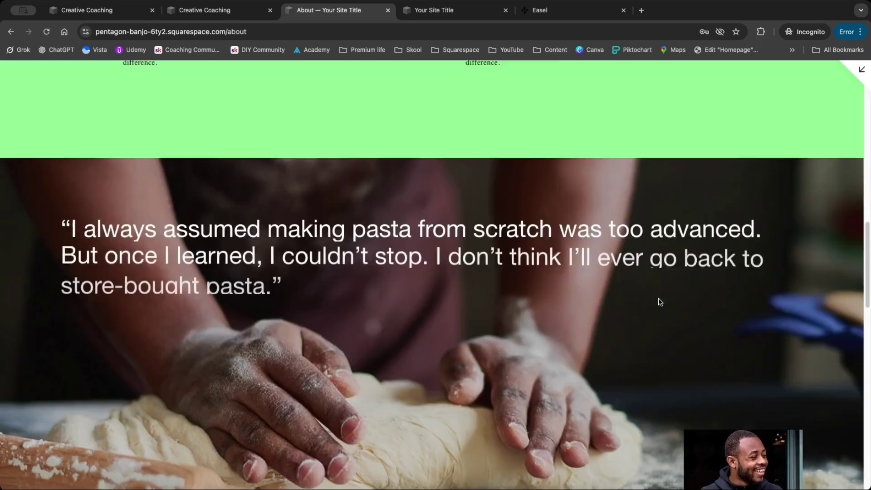